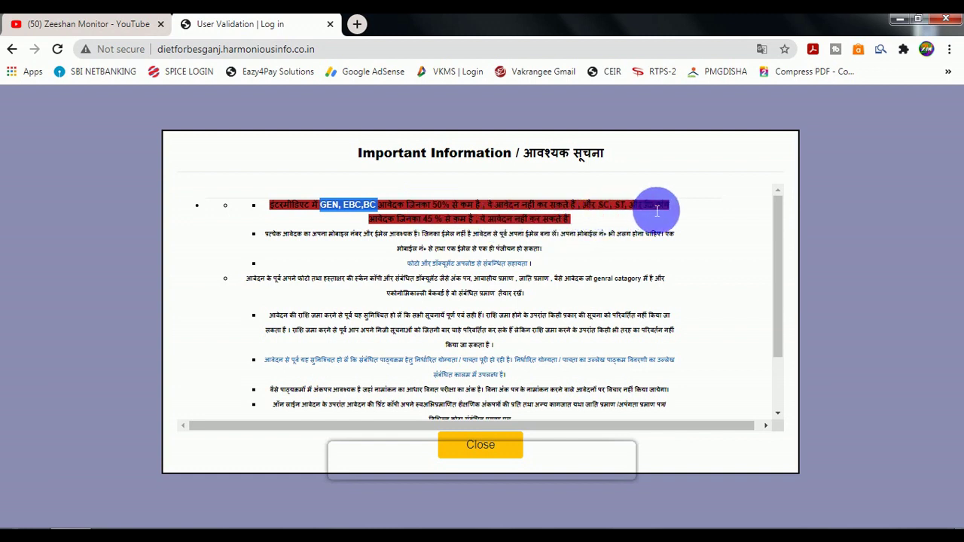
# Read the eligibility and document instructions in the Important Information notice and close it.
pyautogui.moveTo(424, 230)
pyautogui.mouseDown()
pyautogui.moveTo(492, 231)
pyautogui.moveTo(429, 223)
pyautogui.mouseUp()
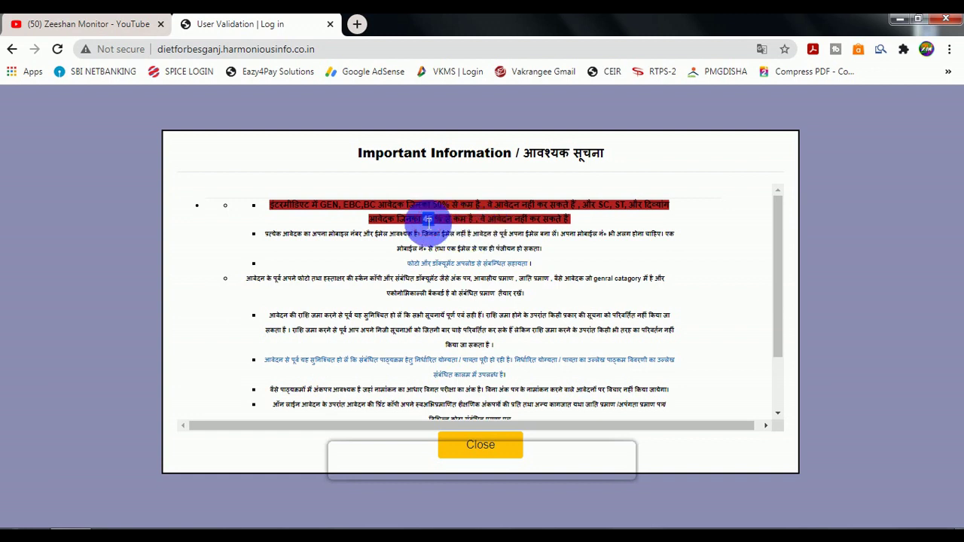
pyautogui.moveTo(329, 206); pyautogui.dragTo(385, 209)
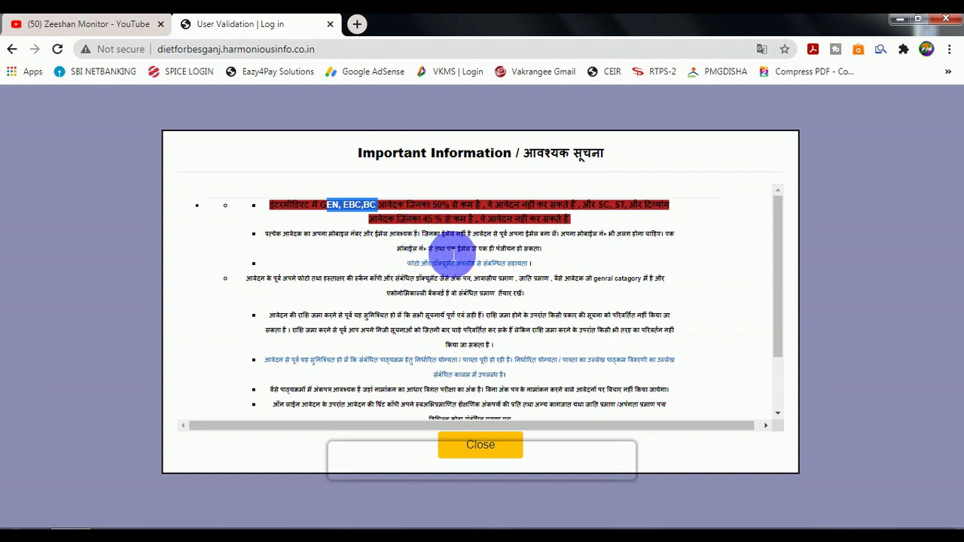
pyautogui.moveTo(363, 285); pyautogui.dragTo(477, 319)
pyautogui.scroll(-1, 476, 321)
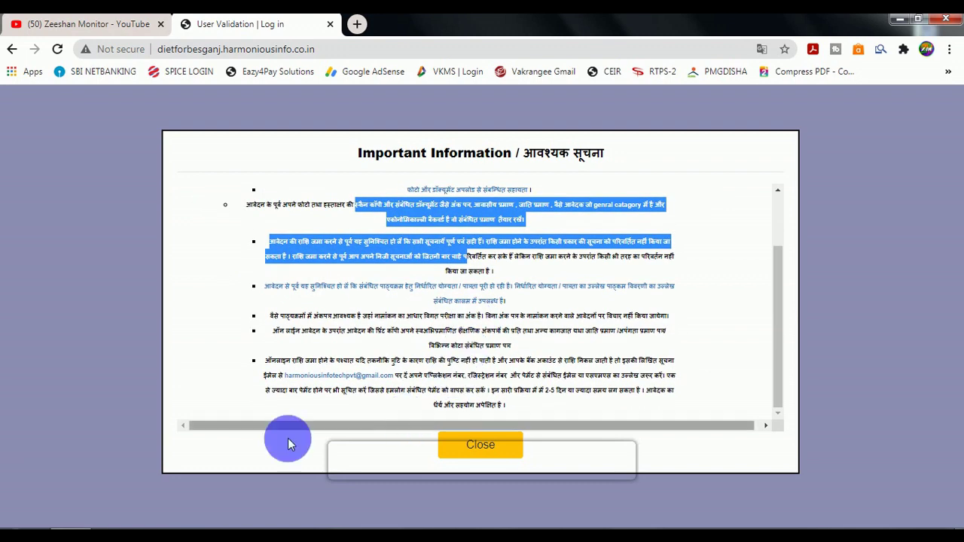
pyautogui.click(477, 450)
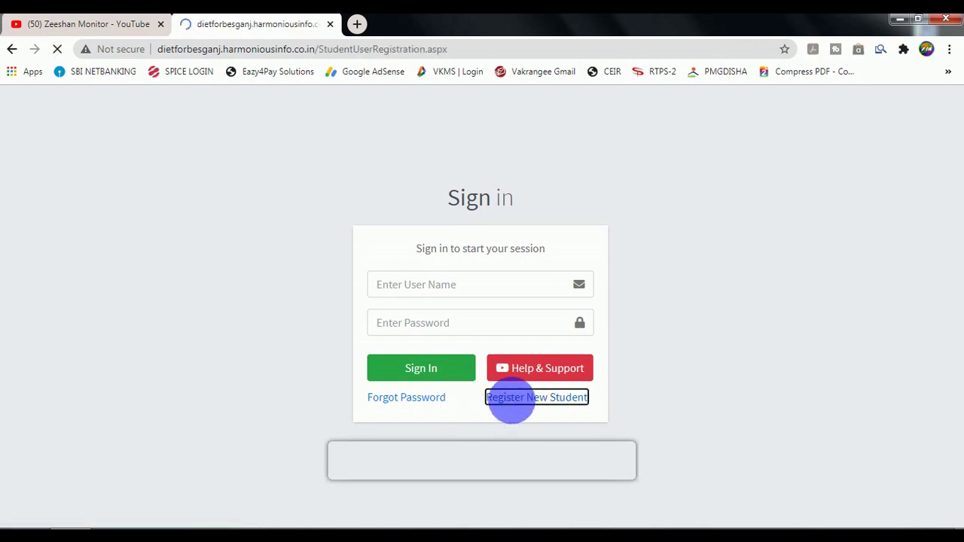
# Register a new student for First Year with the student's full name, date of birth, e-mail and mobile number.
pyautogui.click(443, 337)
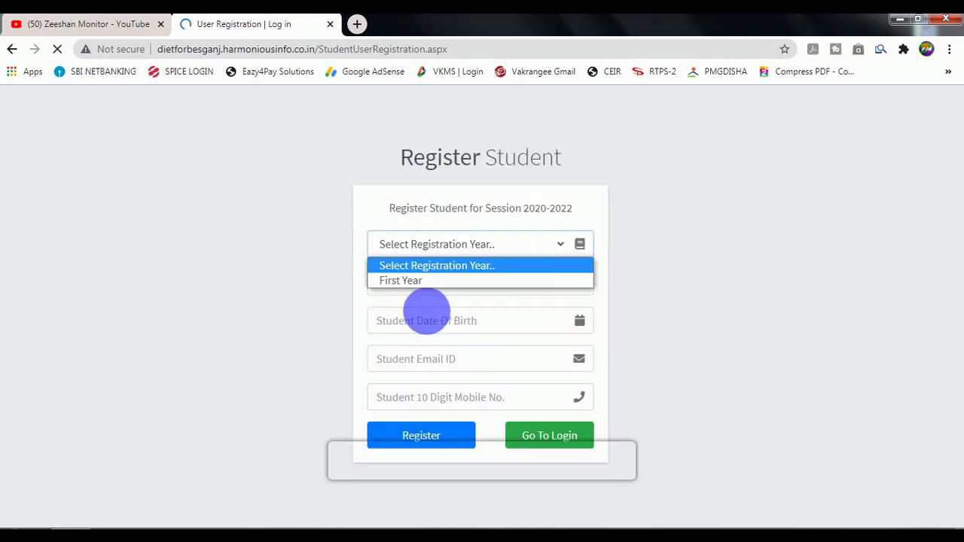
pyautogui.click(409, 280)
pyautogui.click(418, 294)
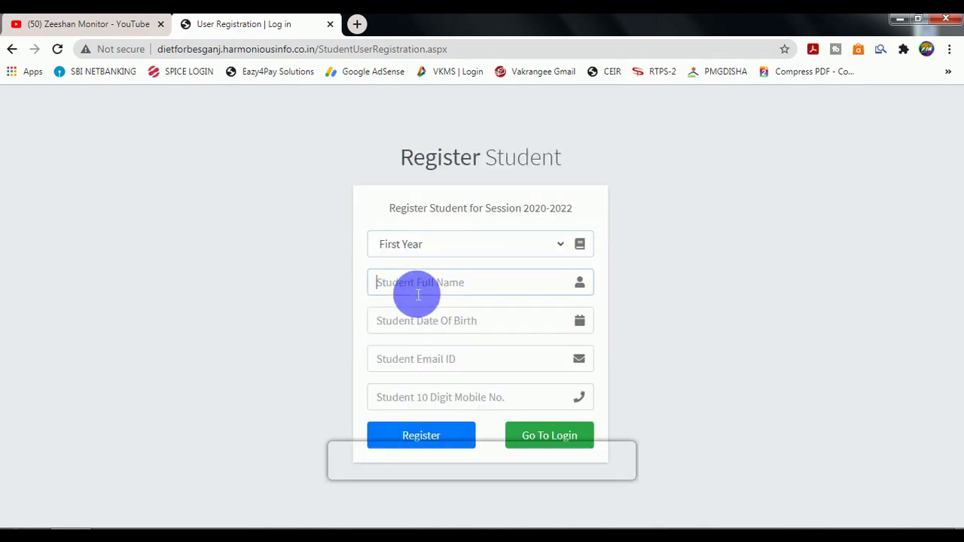
pyautogui.click(444, 324)
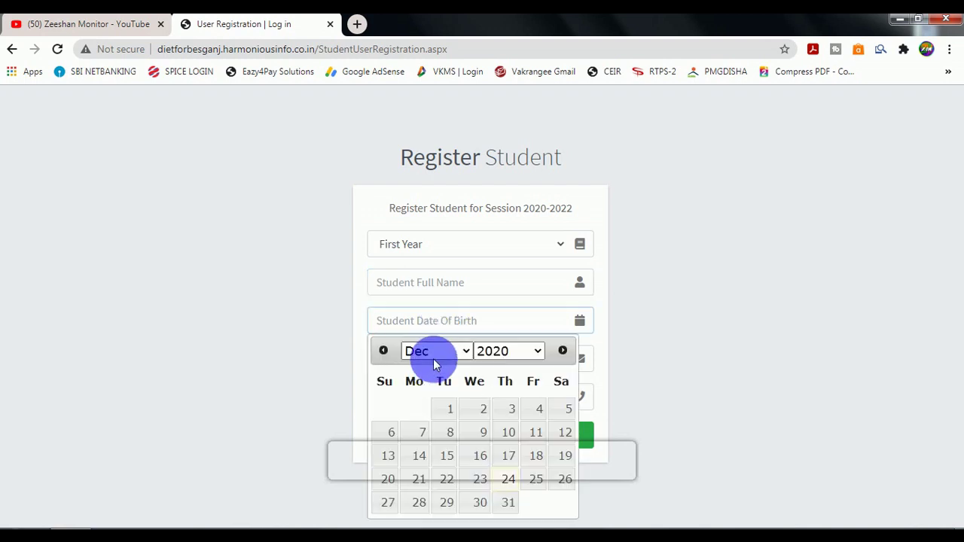
pyautogui.click(318, 370)
pyautogui.click(430, 397)
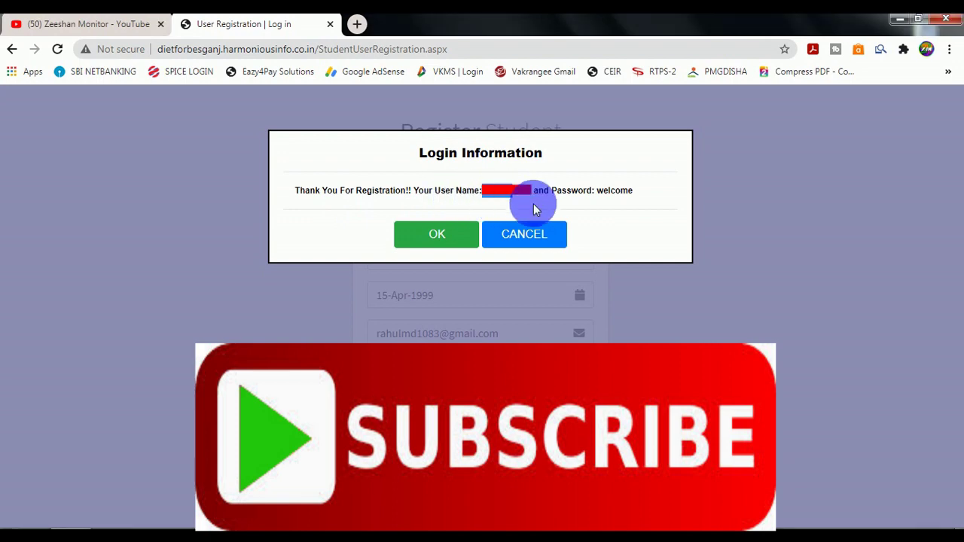
# Review and accept the issued login information, and dismiss the notice on the sign-in page.
pyautogui.moveTo(598, 193); pyautogui.dragTo(634, 202)
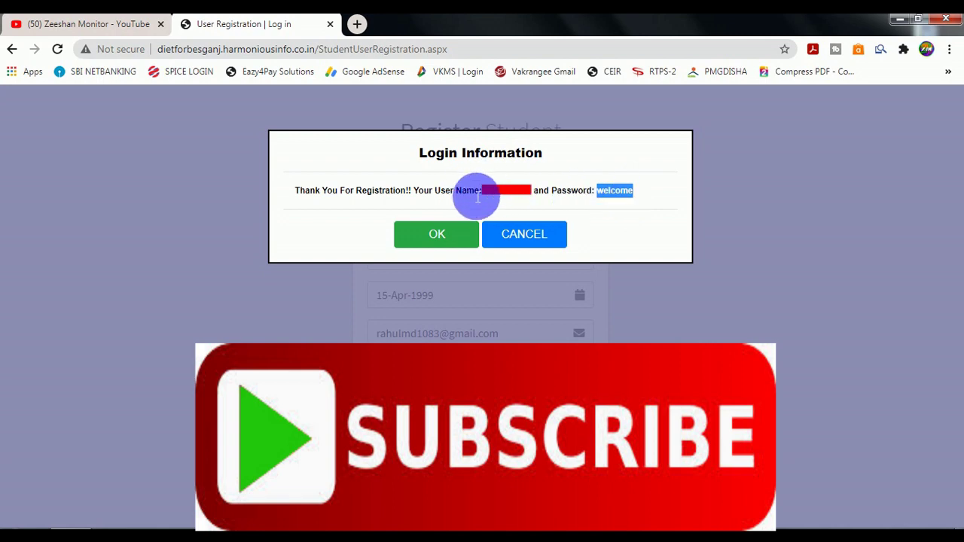
pyautogui.click(618, 198)
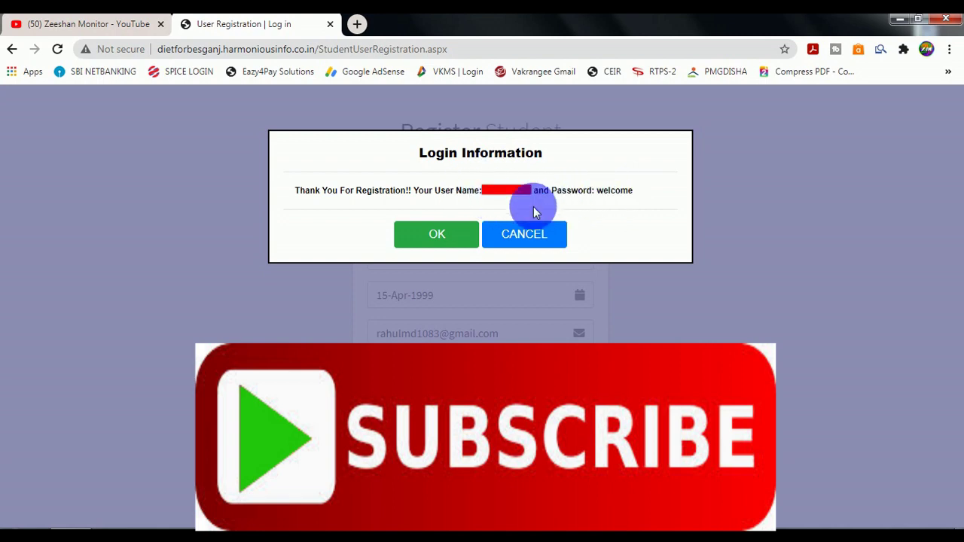
pyautogui.click(436, 240)
pyautogui.click(482, 449)
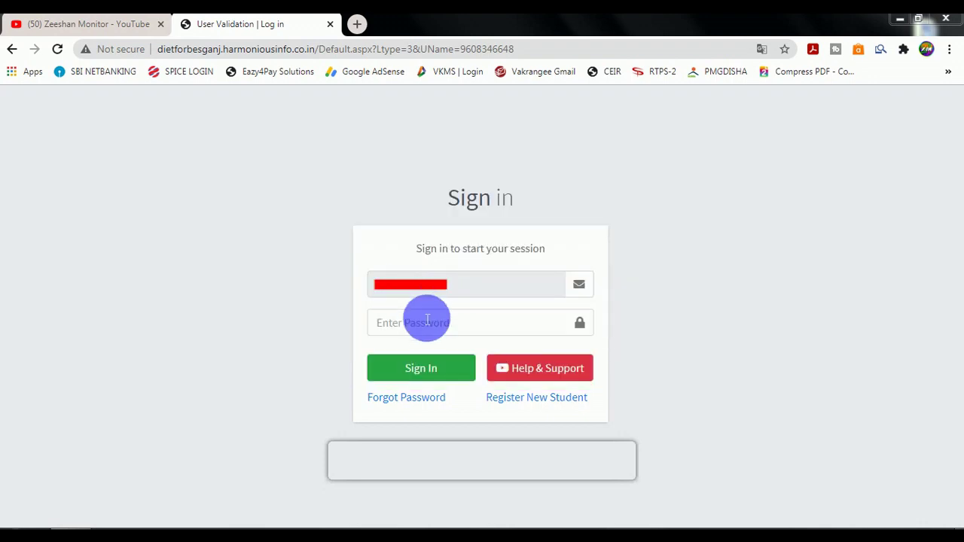
# Sign in with the issued account password and replace the default password with a new one.
pyautogui.click(427, 323)
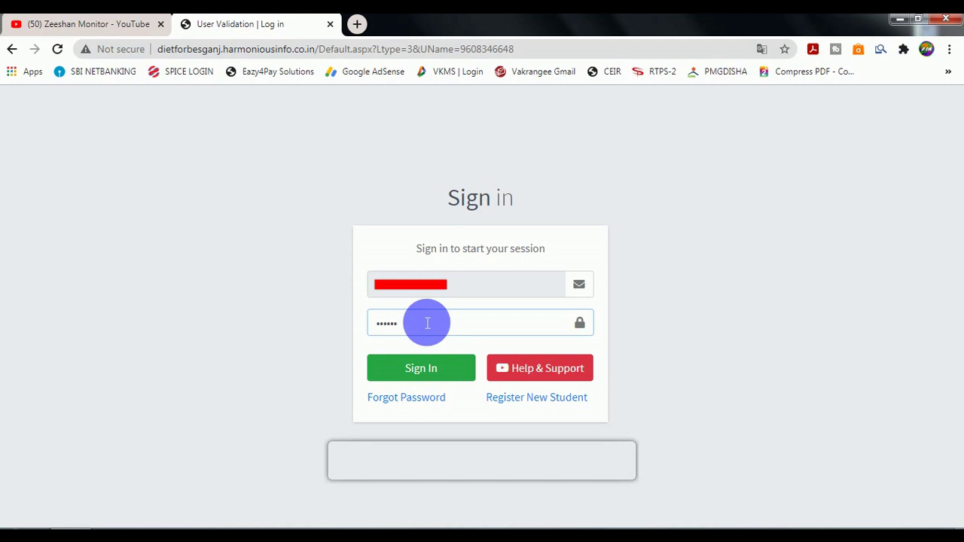
pyautogui.click(435, 366)
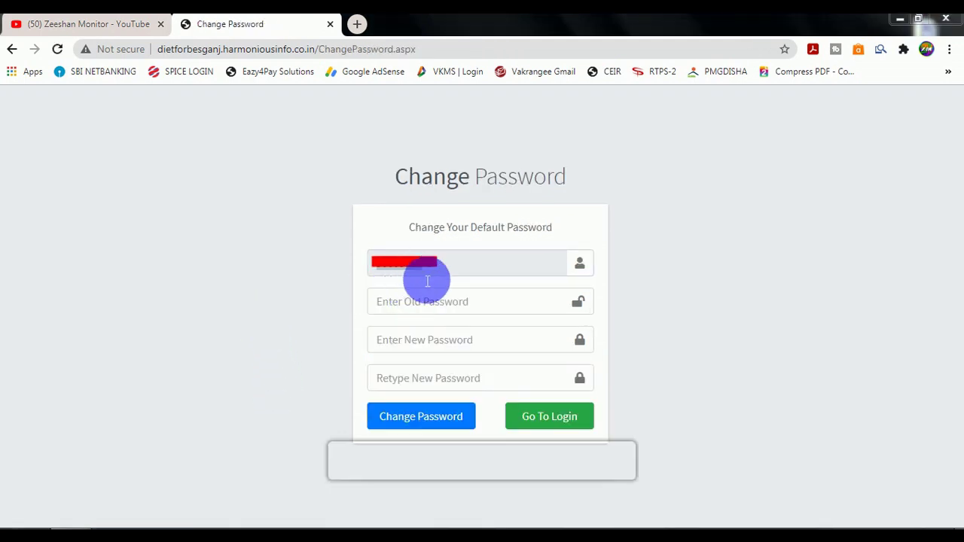
pyautogui.click(421, 317)
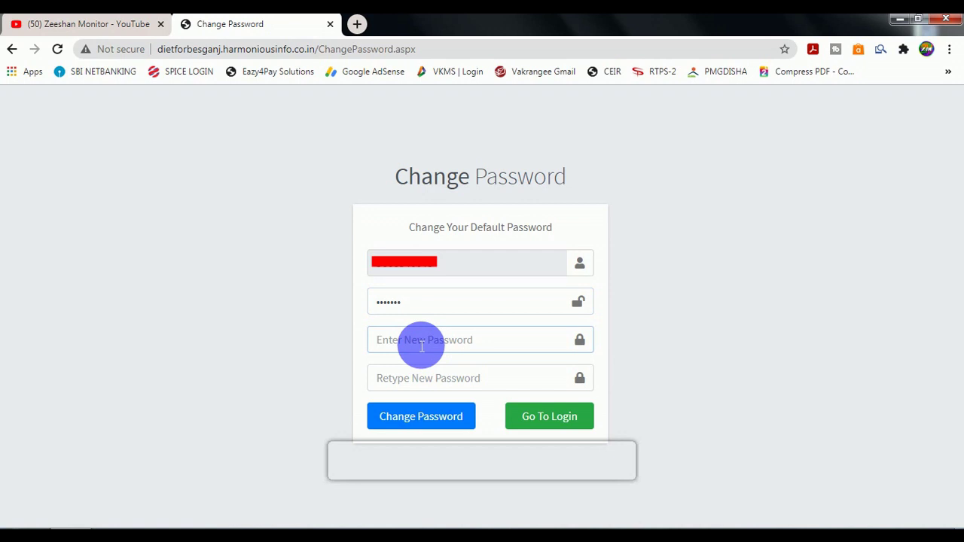
pyautogui.click(426, 377)
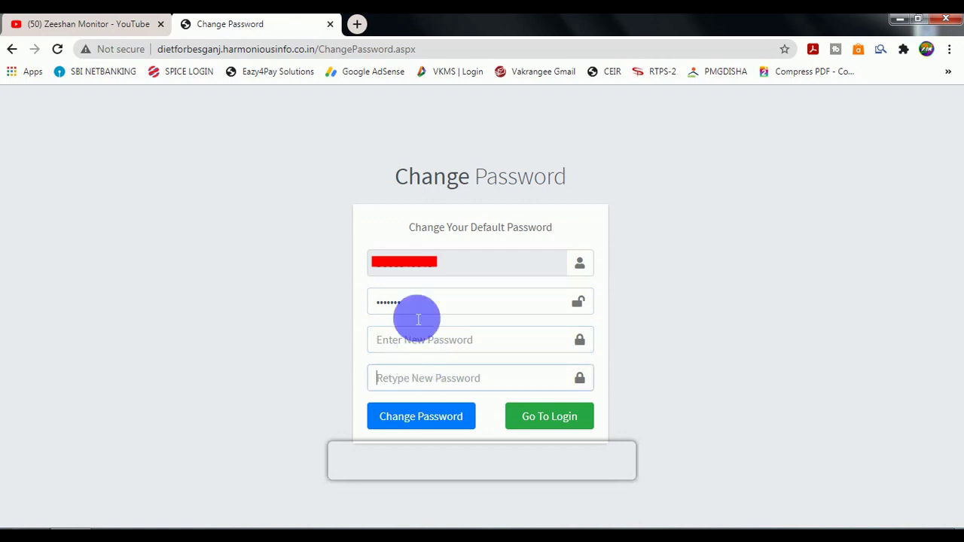
pyautogui.click(419, 423)
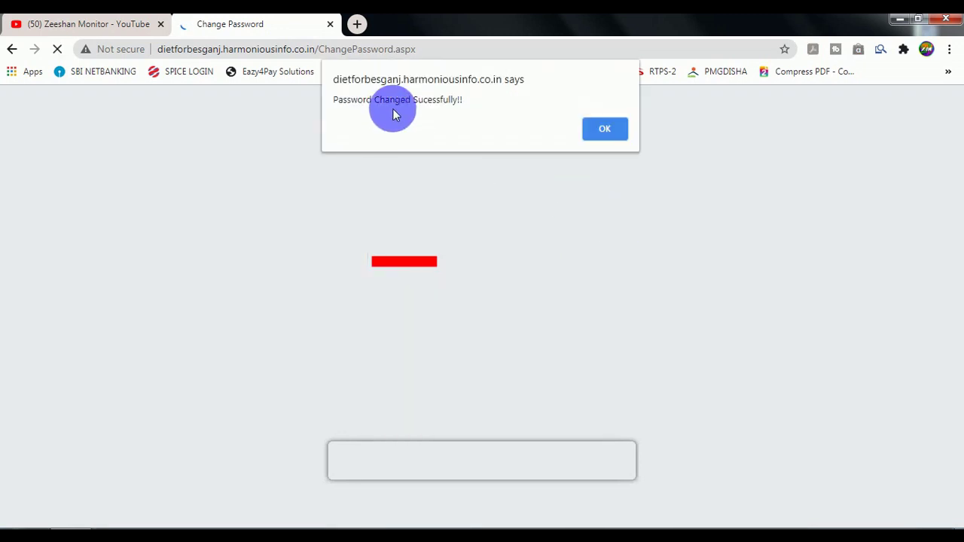
pyautogui.click(603, 131)
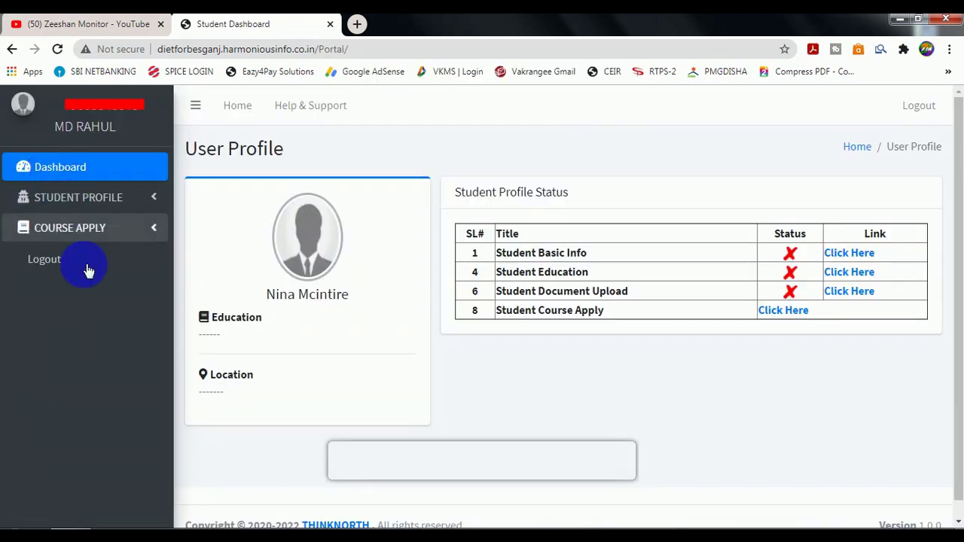
# Review the items in the Student Profile Status table and open the Student Basic Info form.
pyautogui.click(88, 111)
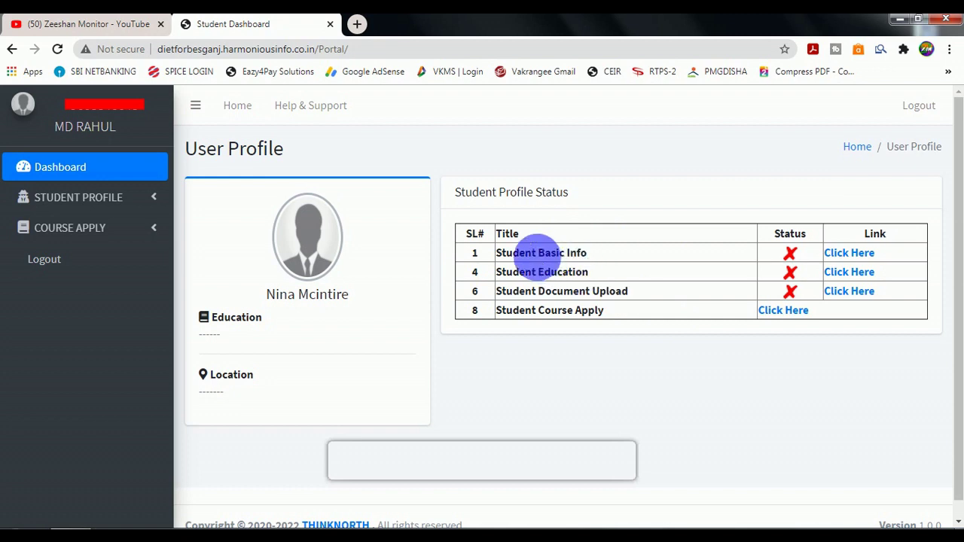
pyautogui.moveTo(545, 258); pyautogui.dragTo(618, 303)
pyautogui.click(615, 354)
pyautogui.moveTo(506, 254); pyautogui.dragTo(595, 257)
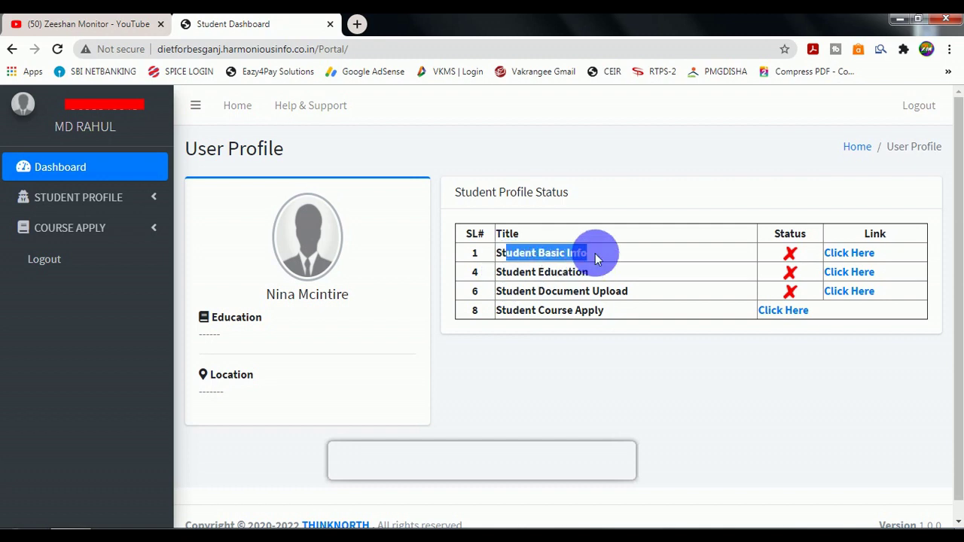
pyautogui.click(847, 254)
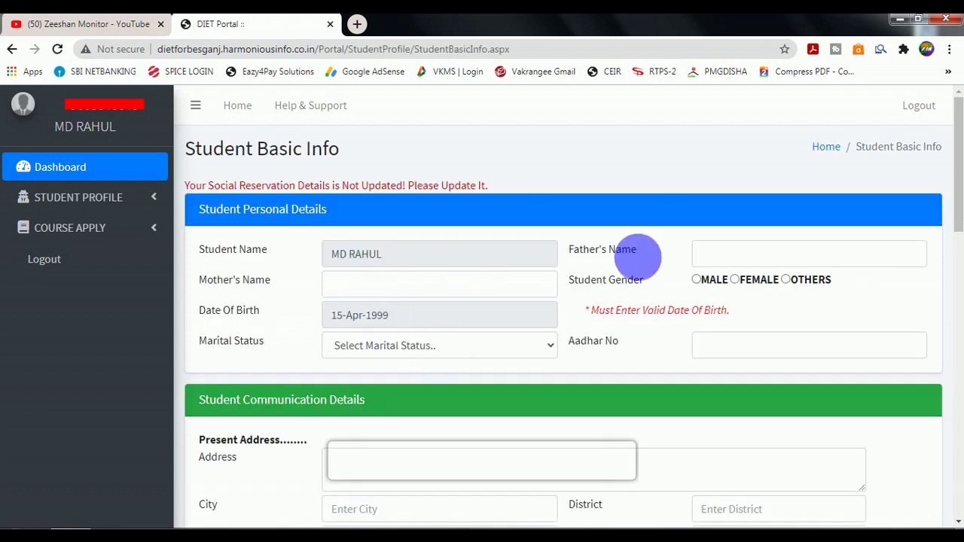
# Go through the personal details fields, setting the student gender to MALE and the marital status to Un-Married.
pyautogui.click(712, 254)
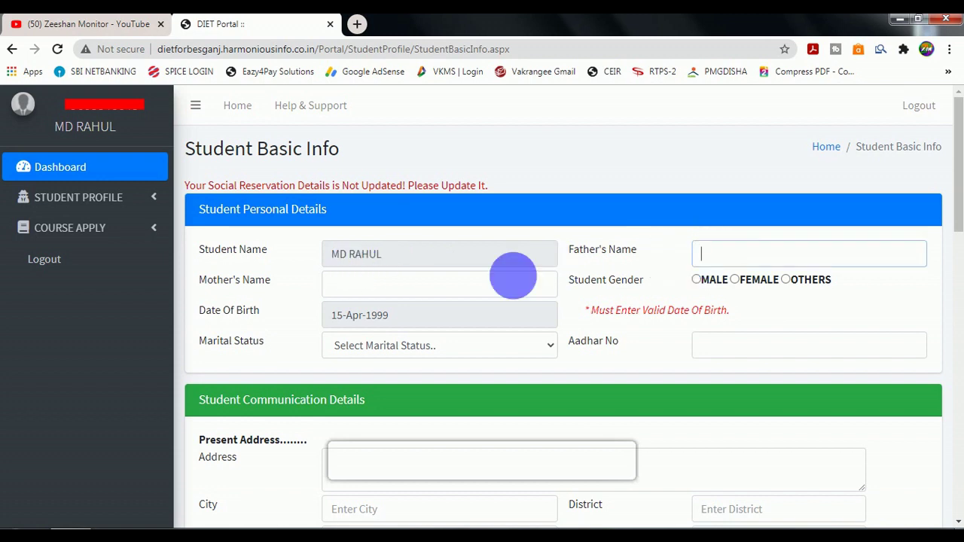
pyautogui.click(382, 292)
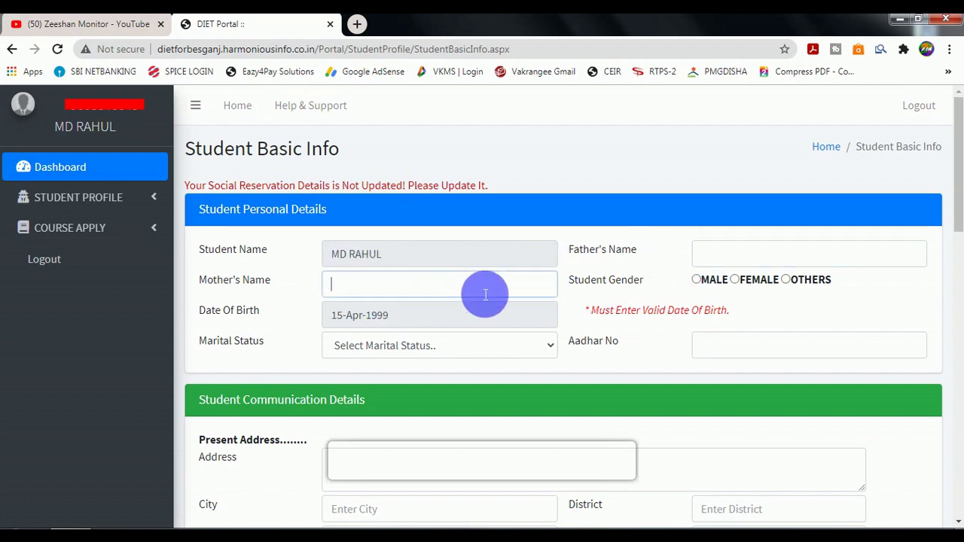
pyautogui.click(697, 280)
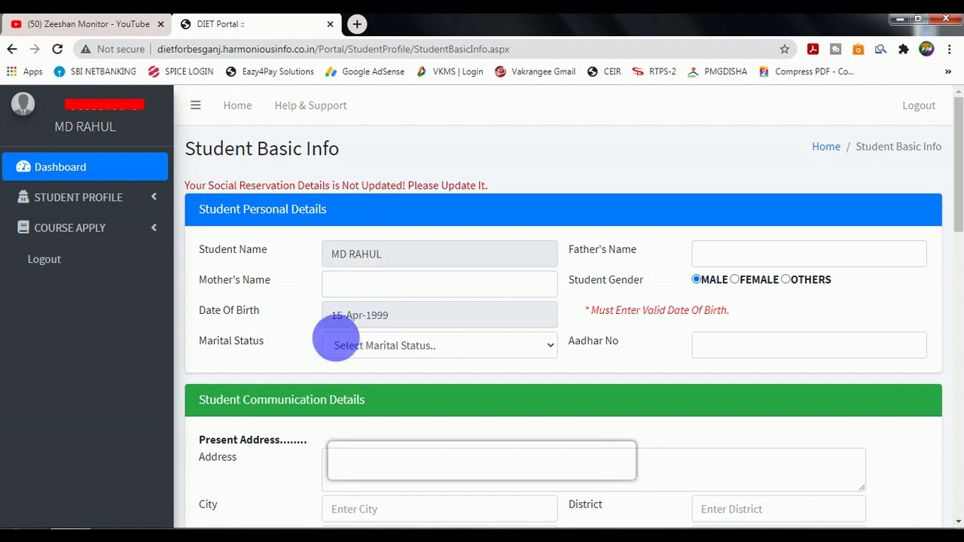
pyautogui.click(391, 351)
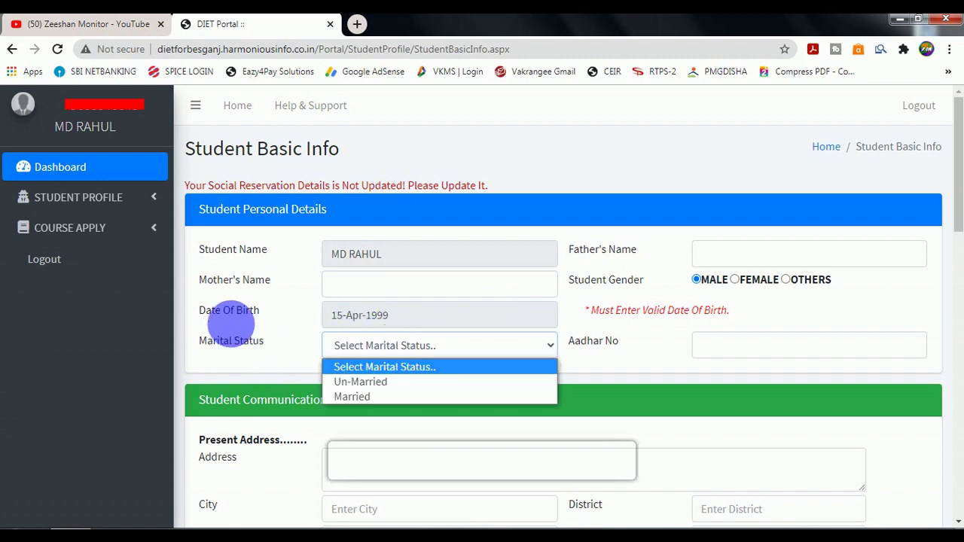
pyautogui.click(342, 390)
pyautogui.click(358, 349)
pyautogui.click(300, 369)
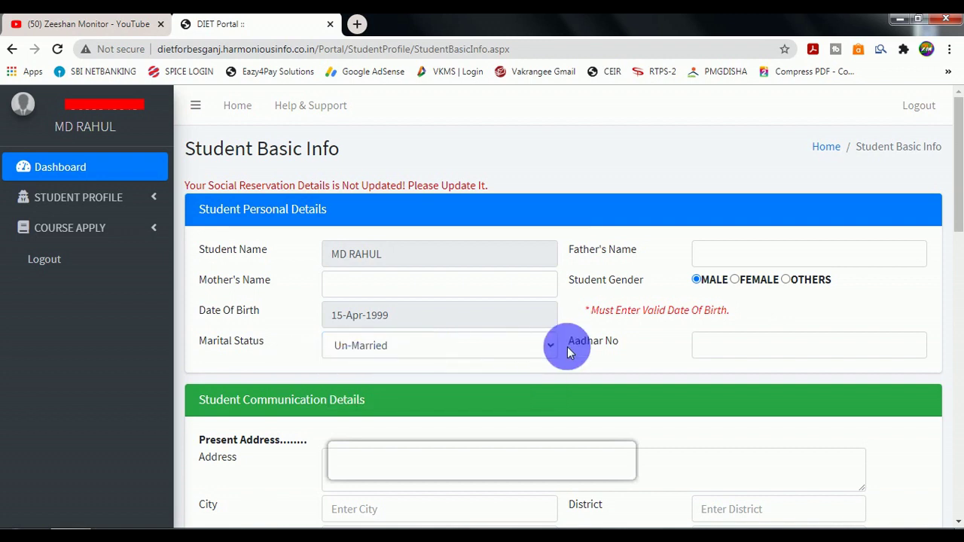
pyautogui.click(708, 356)
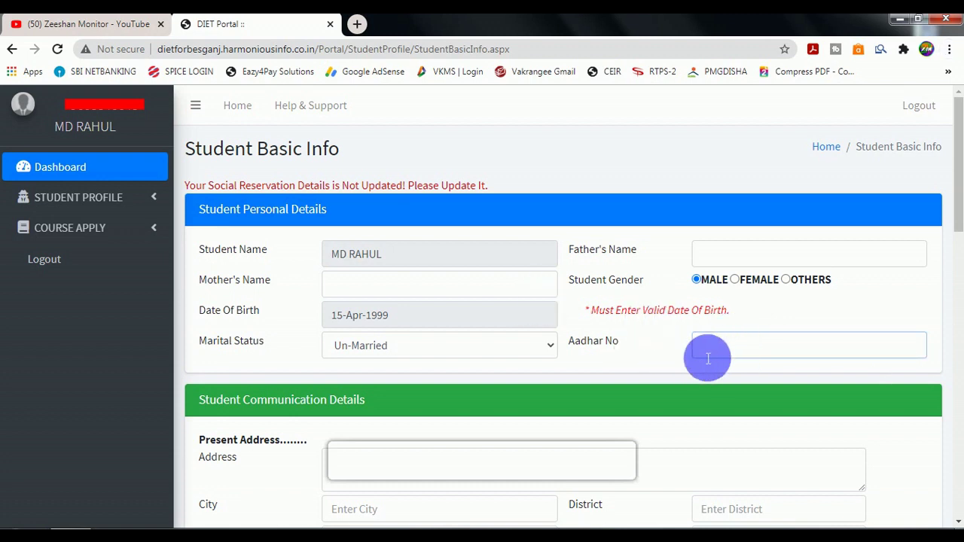
# Turn on the Do... option for the permanent address and go to the Whatsapp number field.
pyautogui.scroll(-3, 430, 430)
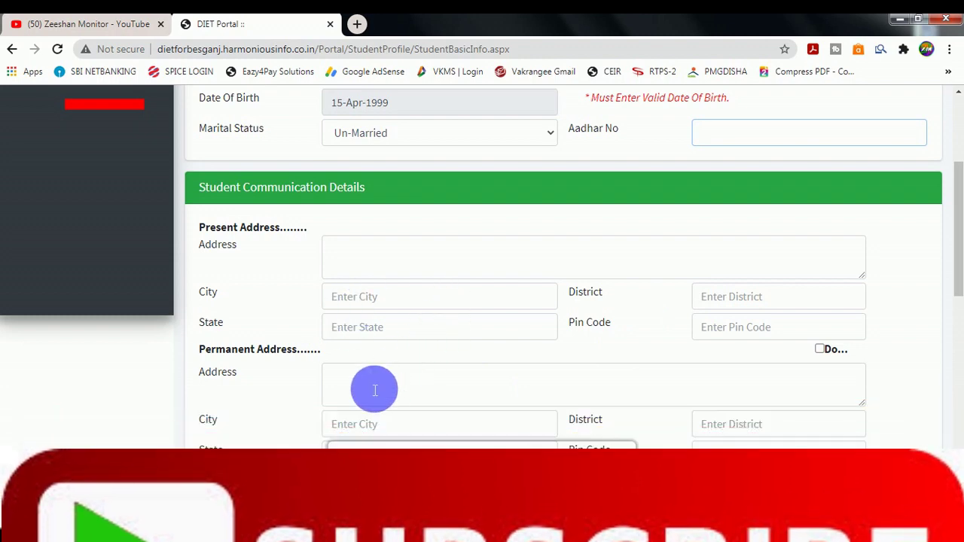
pyautogui.click(822, 349)
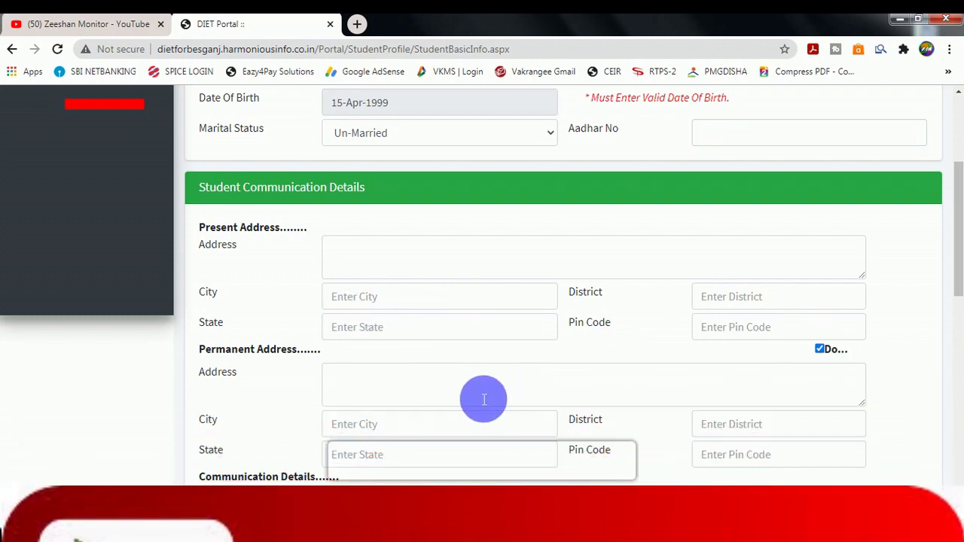
pyautogui.scroll(-4, 485, 400)
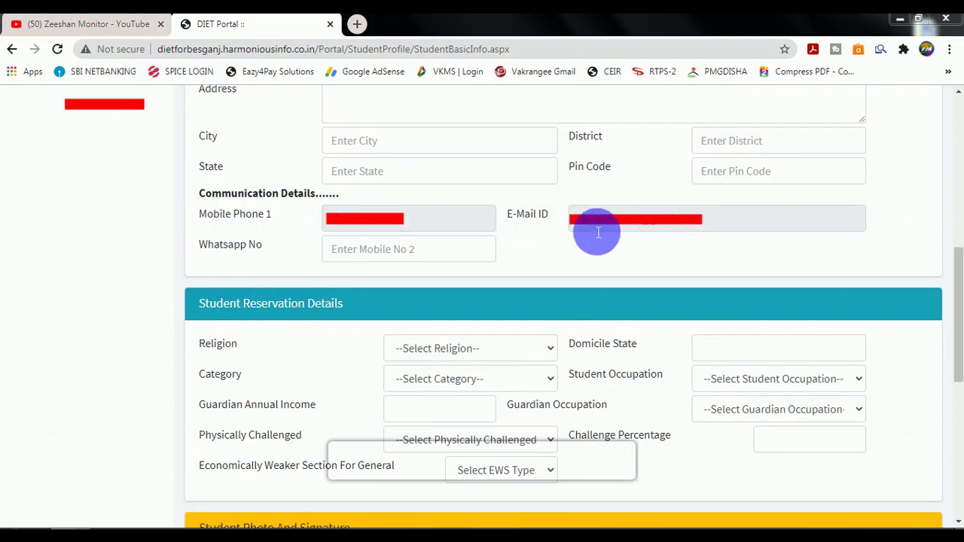
pyautogui.click(371, 254)
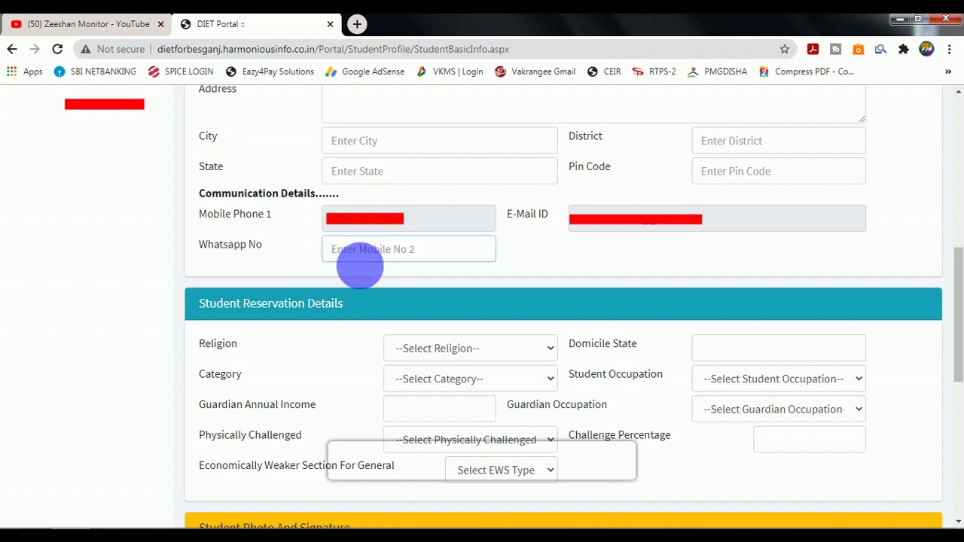
# Set the religion to Muslim and the category to GENERAL in the student reservation details.
pyautogui.scroll(-3, 248, 359)
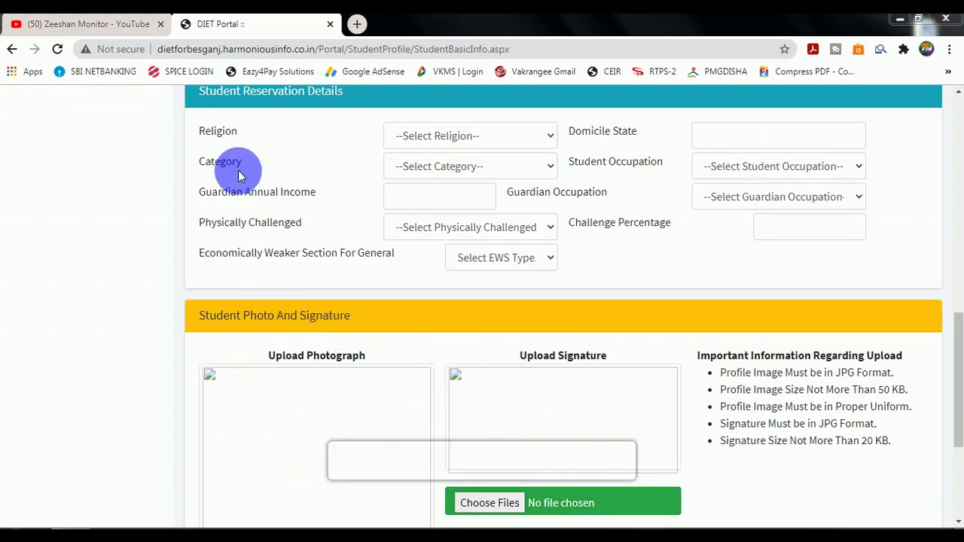
pyautogui.click(433, 138)
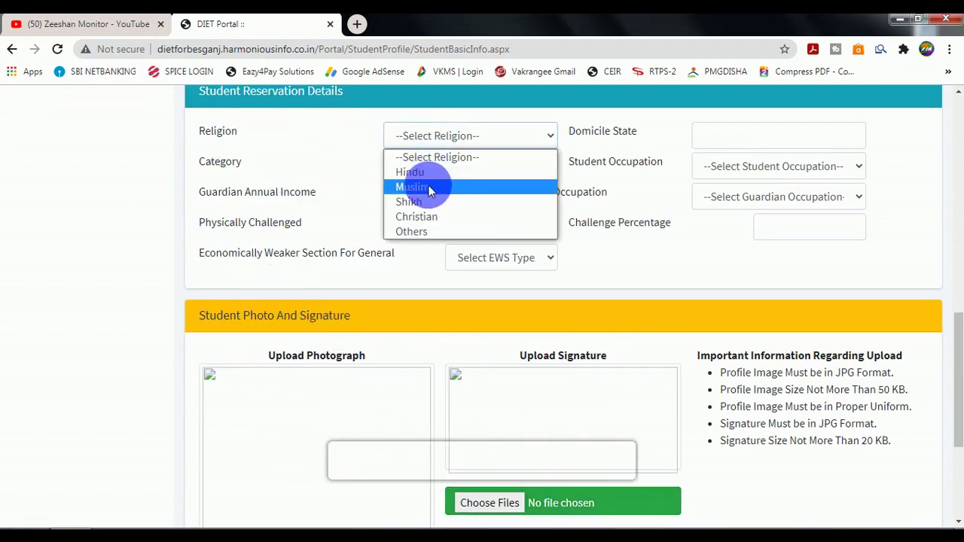
pyautogui.click(431, 188)
pyautogui.click(722, 140)
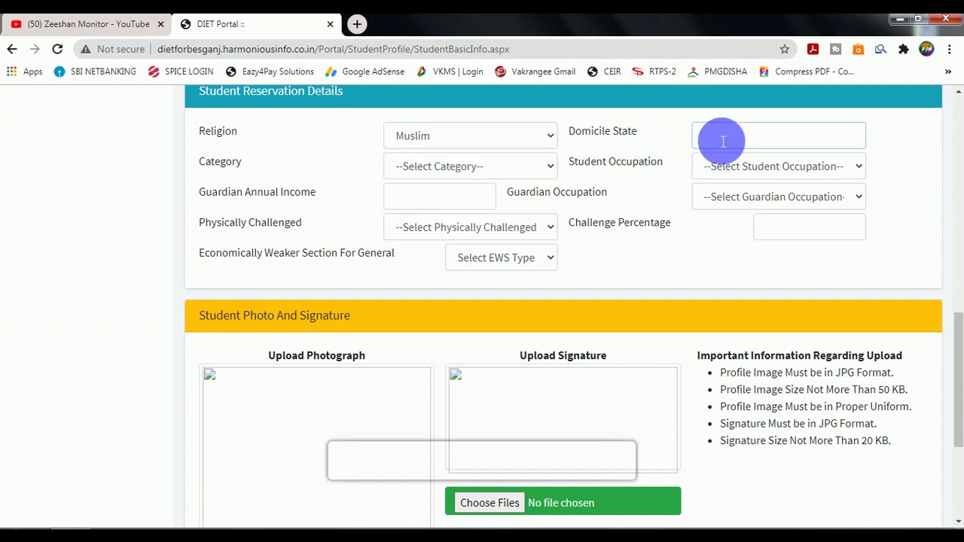
pyautogui.click(469, 160)
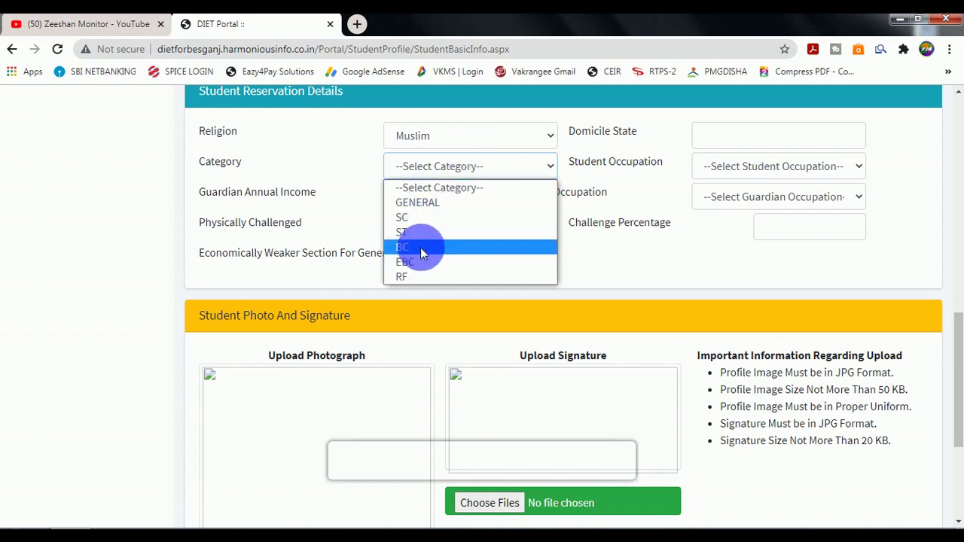
pyautogui.click(422, 204)
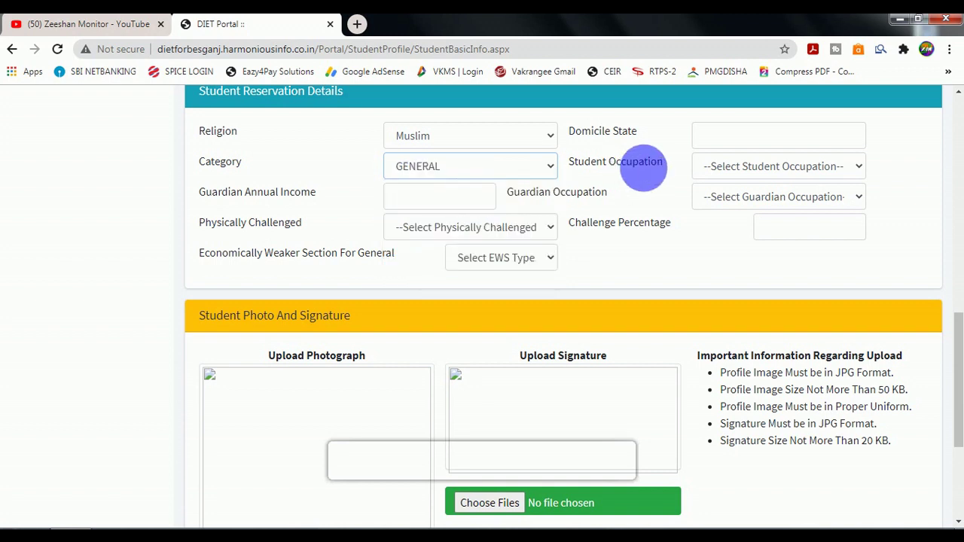
# Set the student occupation to Student and the guardian occupation to Farmer in the reservation details.
pyautogui.click(738, 169)
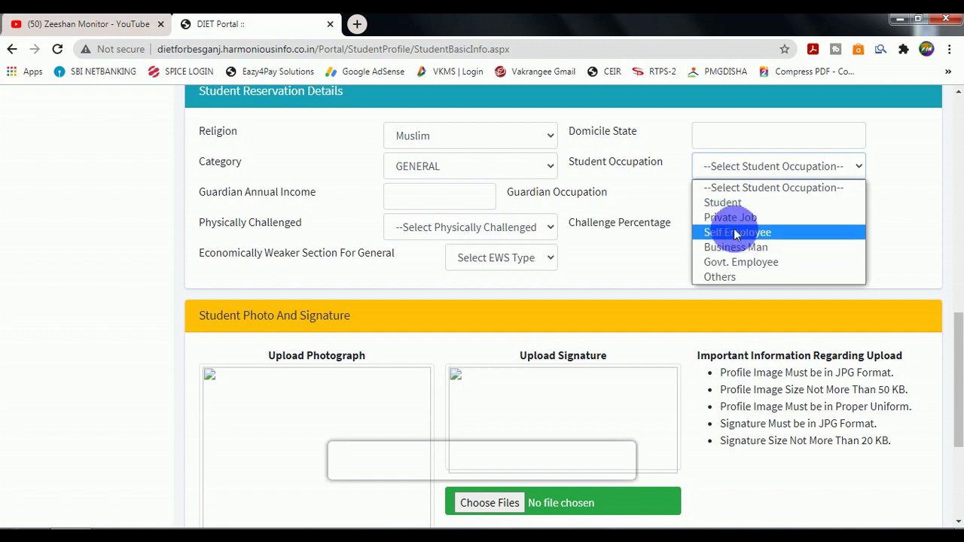
pyautogui.click(725, 203)
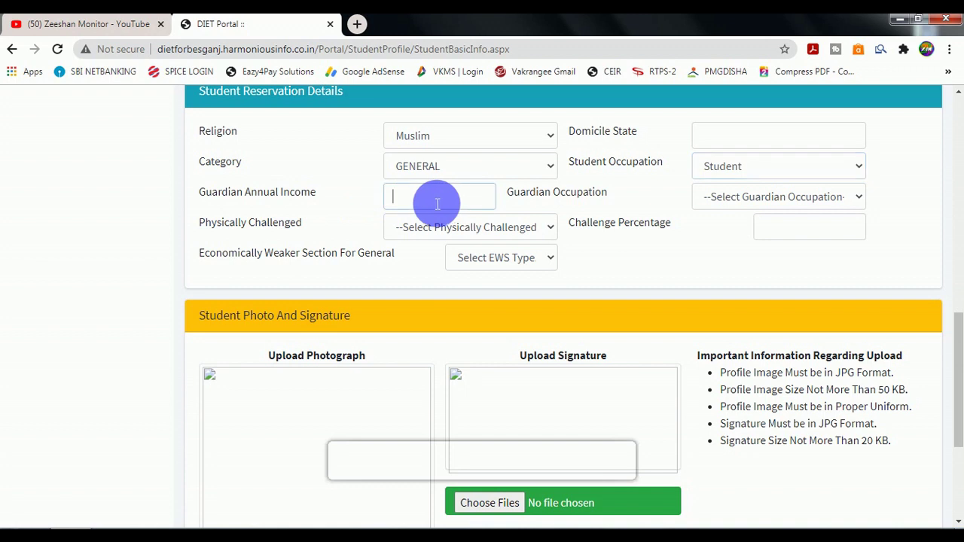
pyautogui.click(718, 197)
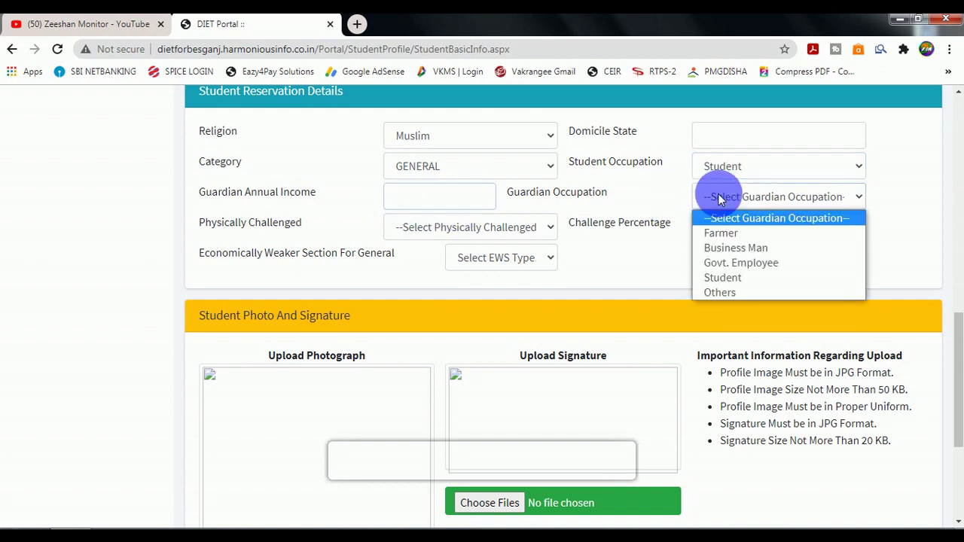
pyautogui.click(727, 236)
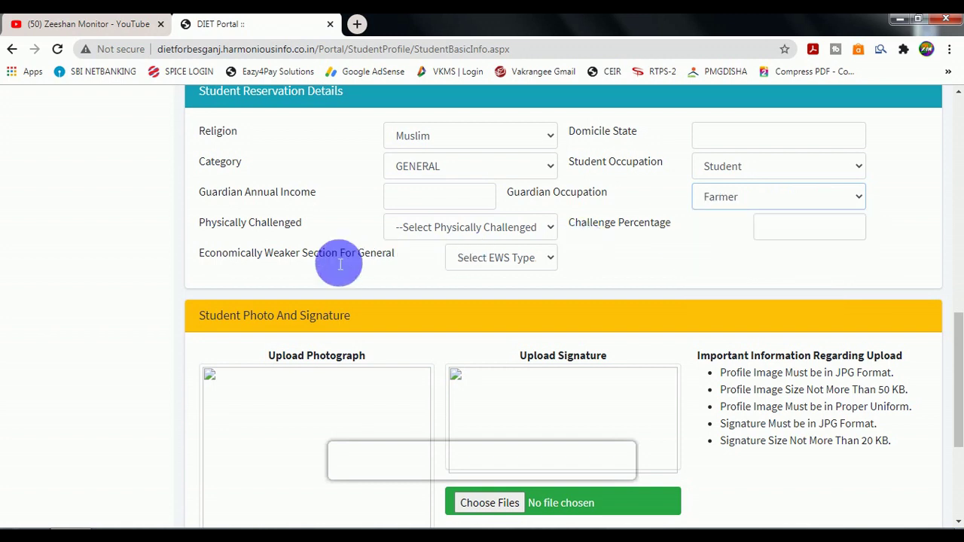
# Set Physically Challenged to None and Economically Weaker Section For General to No.
pyautogui.scroll(-1, 344, 259)
pyautogui.click(424, 158)
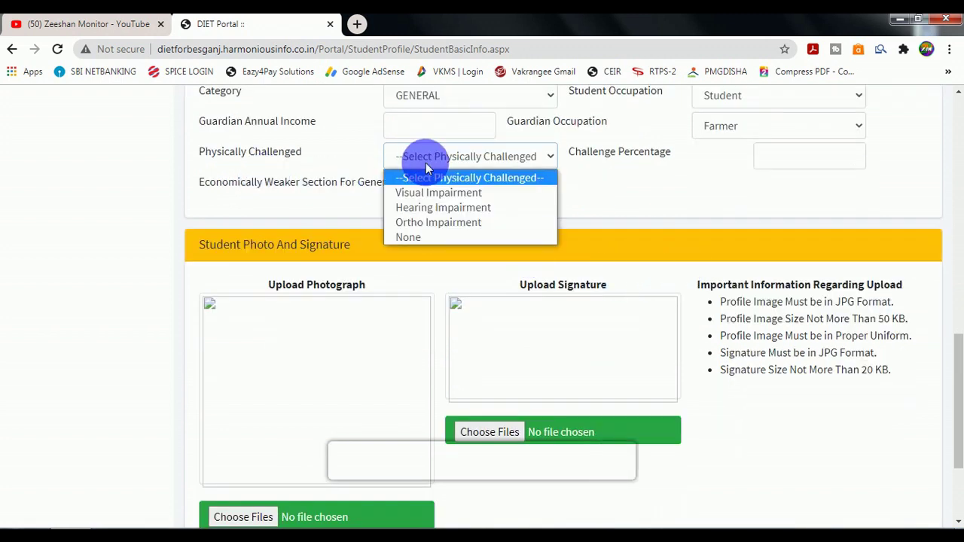
pyautogui.click(407, 238)
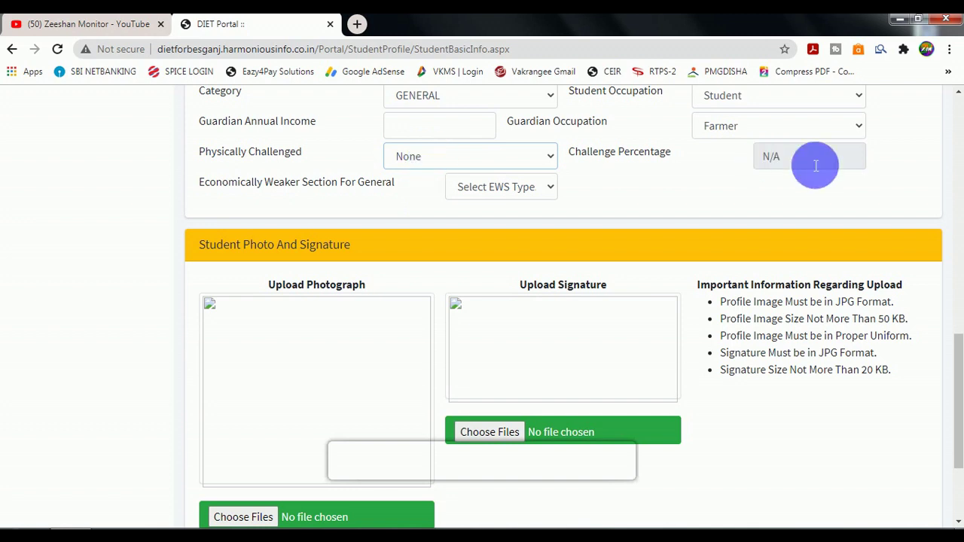
pyautogui.click(478, 188)
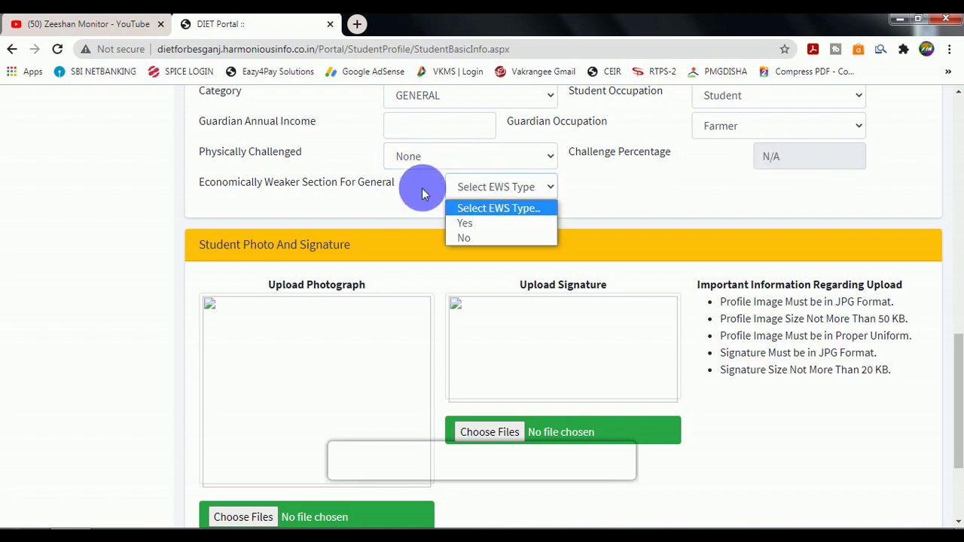
pyautogui.click(465, 238)
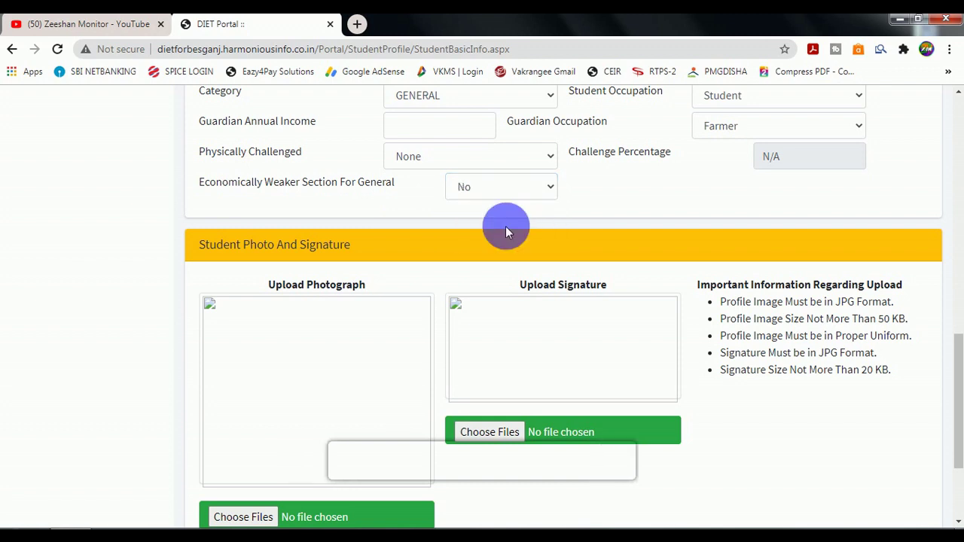
# Attach PHOTO.jpg as the student photograph and SING.jpg as the signature.
pyautogui.scroll(-1, 497, 202)
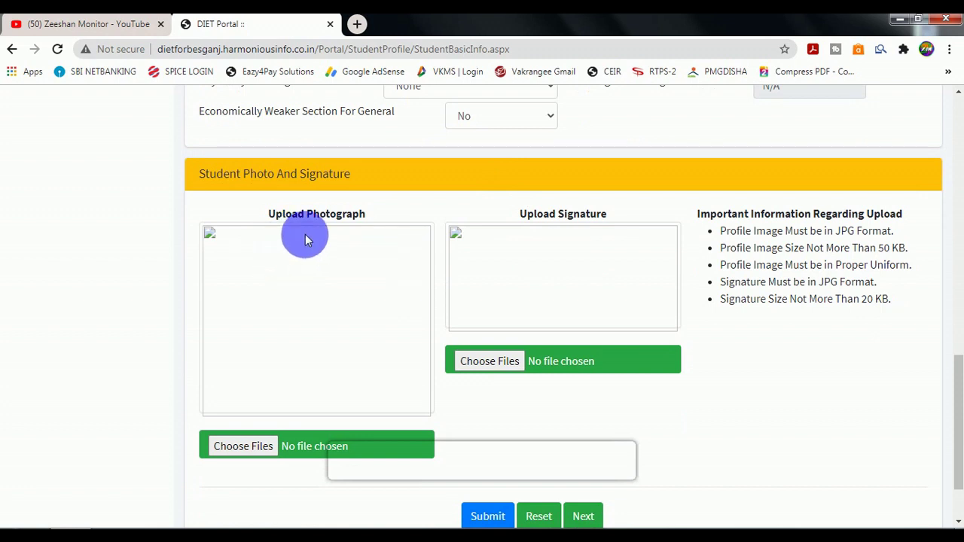
pyautogui.scroll(1, 313, 296)
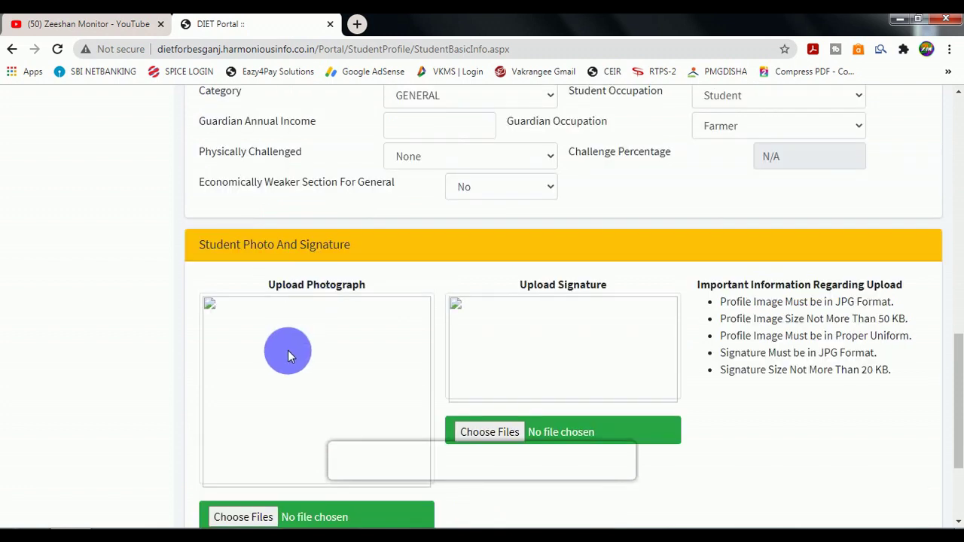
pyautogui.scroll(-1, 290, 356)
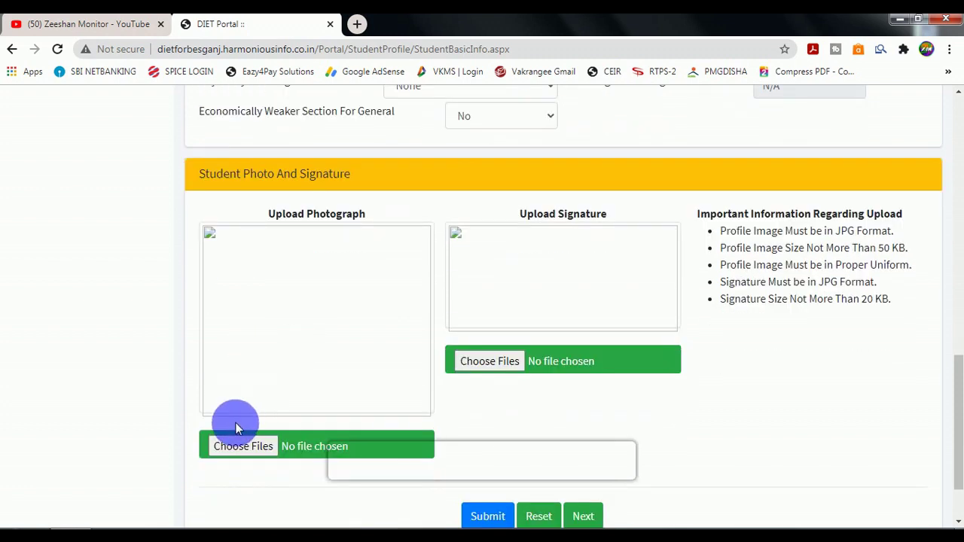
pyautogui.click(243, 446)
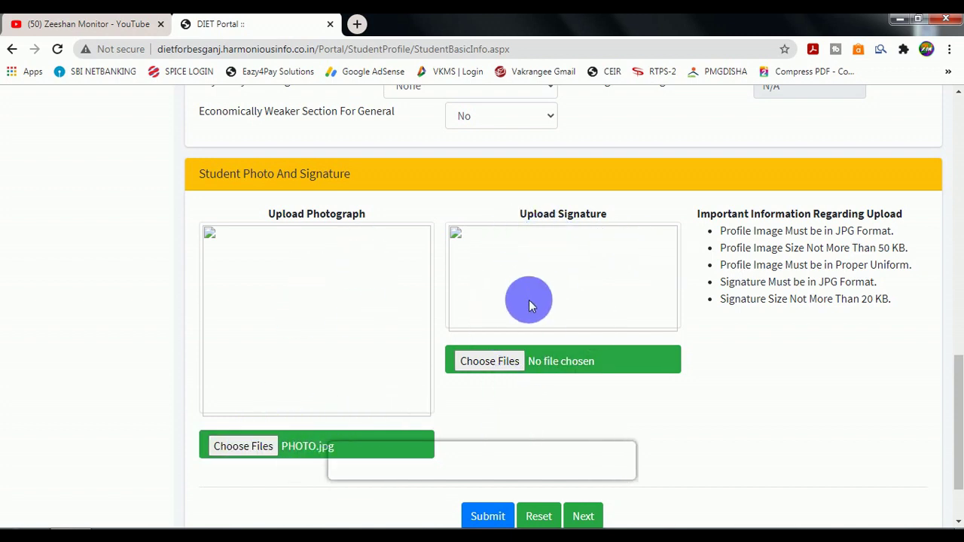
pyautogui.scroll(-2, 527, 301)
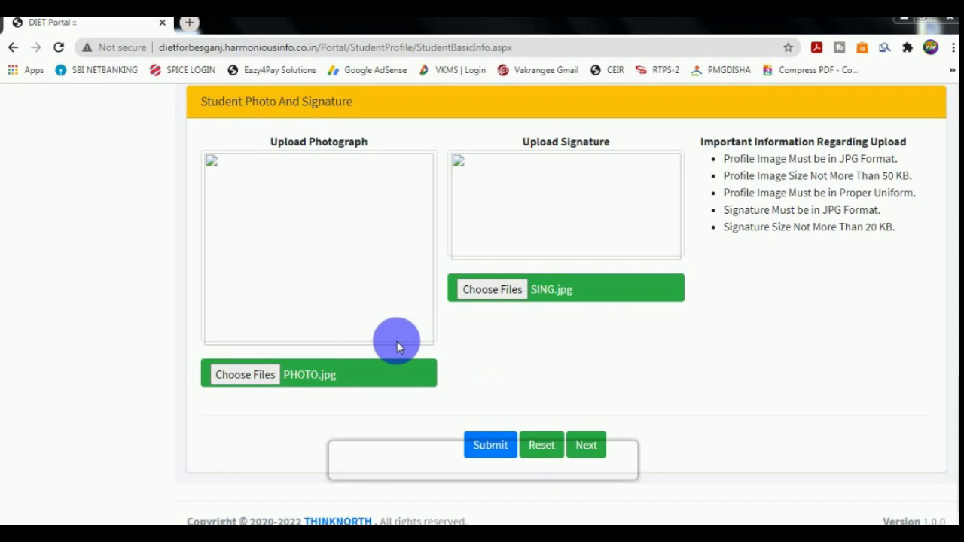
# Submit the Student Basic Info form, acknowledge the messages and continue to the Student Education Details page.
pyautogui.click(489, 451)
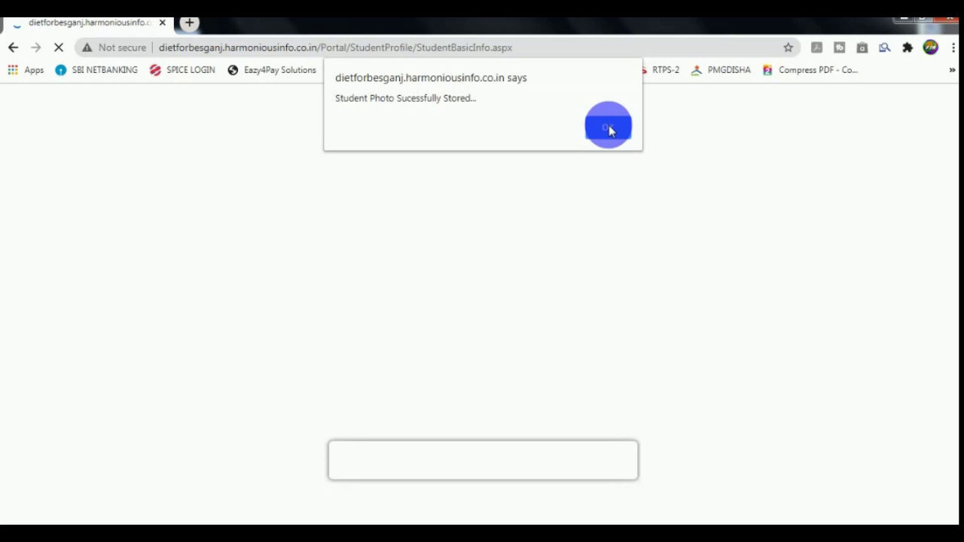
pyautogui.click(609, 129)
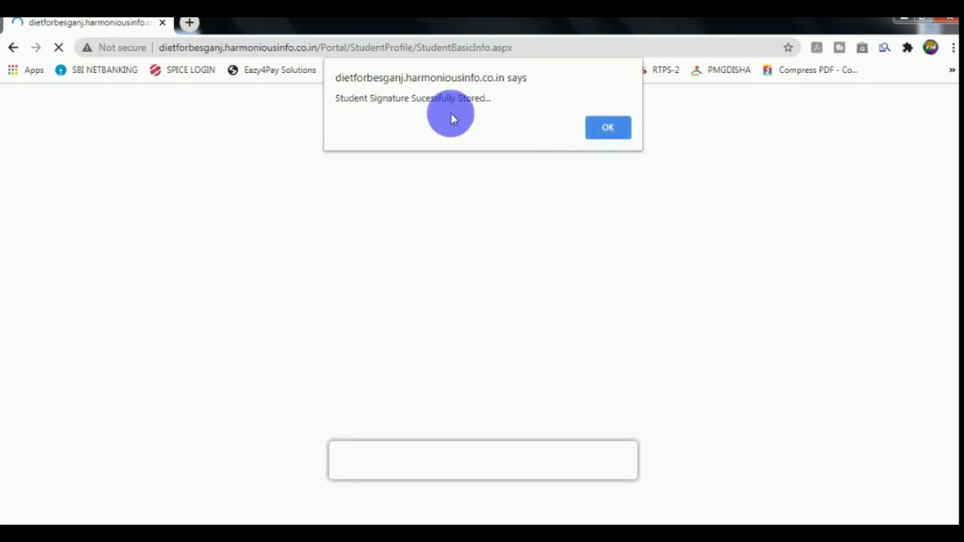
pyautogui.click(629, 134)
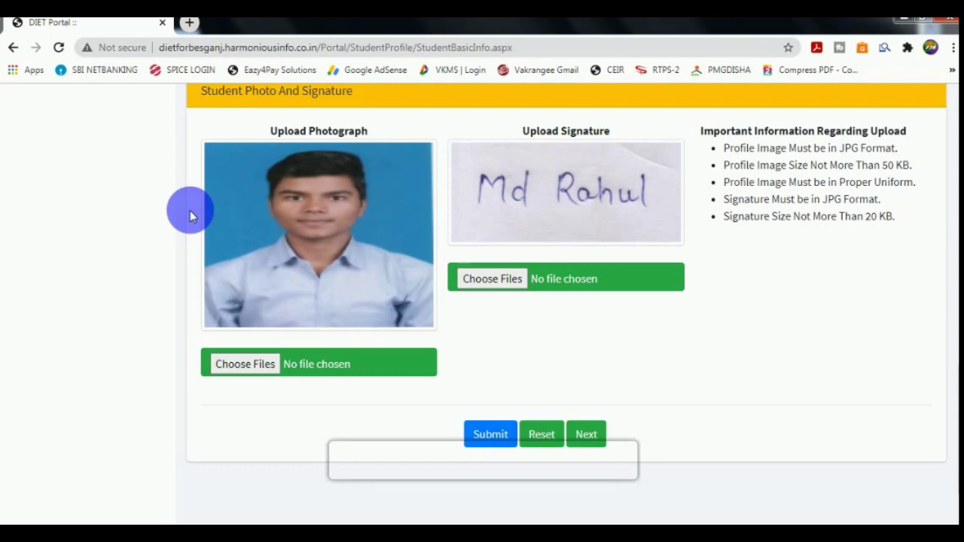
pyautogui.click(587, 436)
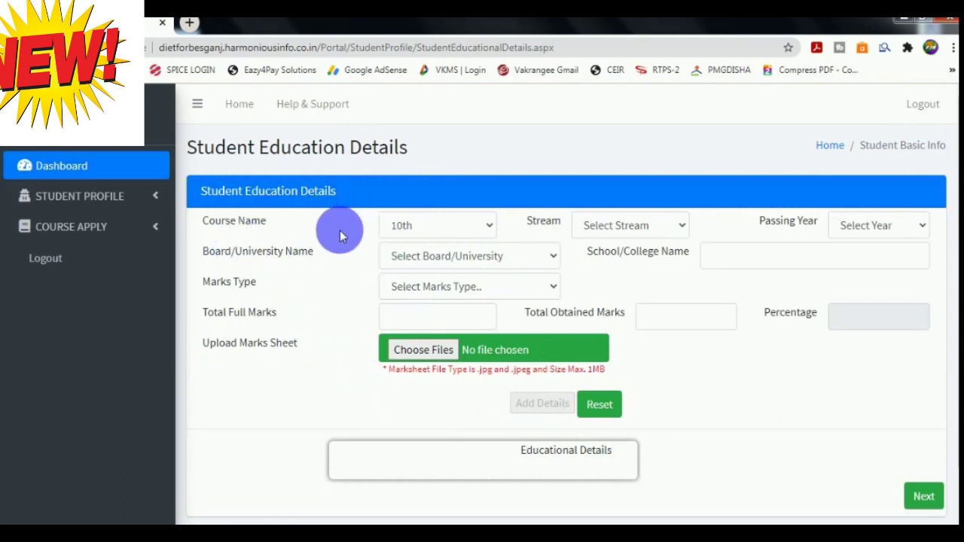
# For the 10th course, set the stream to ALL, the passing year to 2016 and the board to BSEB.
pyautogui.click(407, 222)
pyautogui.click(411, 226)
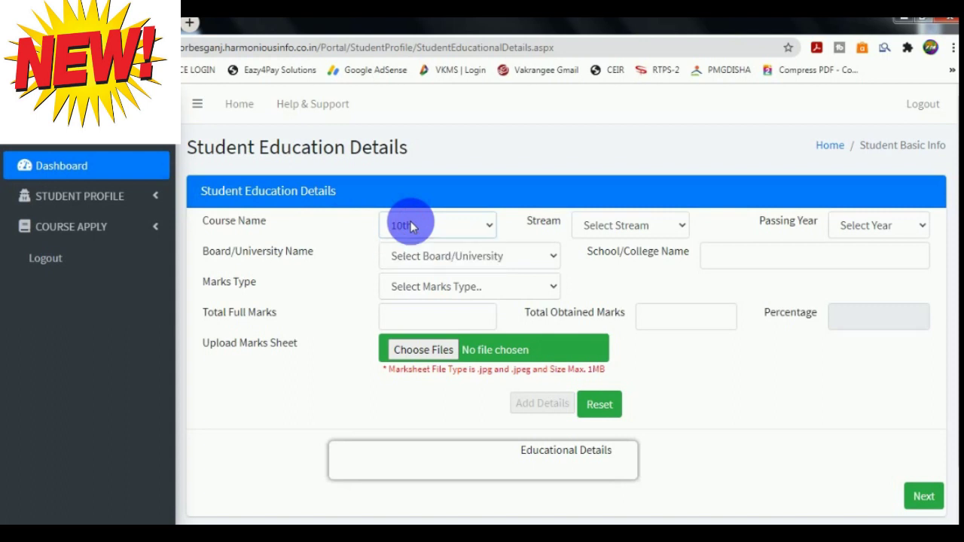
pyautogui.click(605, 225)
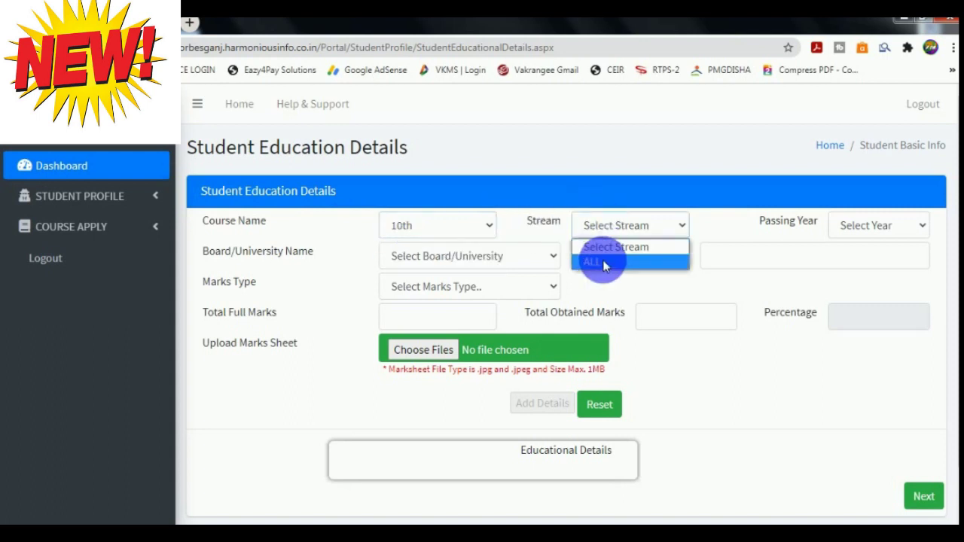
pyautogui.click(603, 262)
pyautogui.click(859, 226)
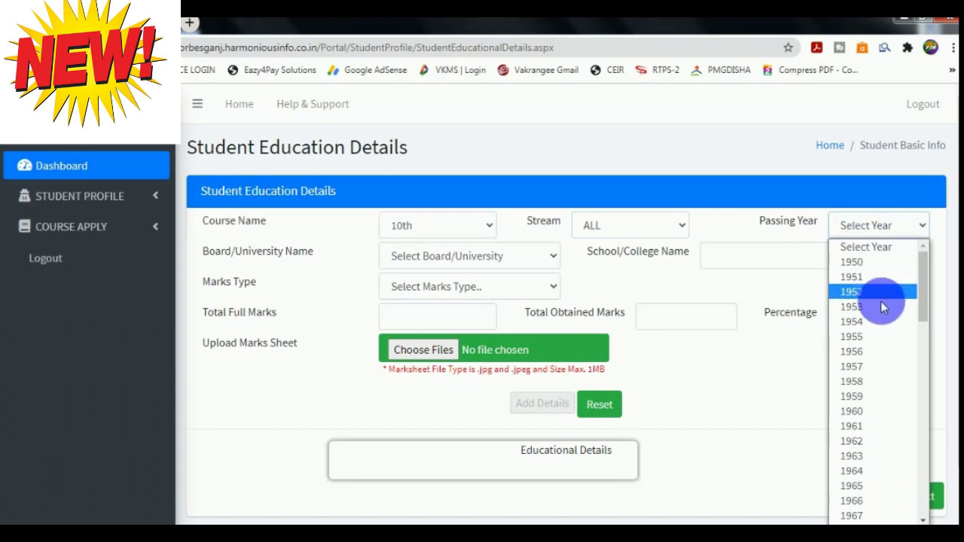
pyautogui.click(882, 391)
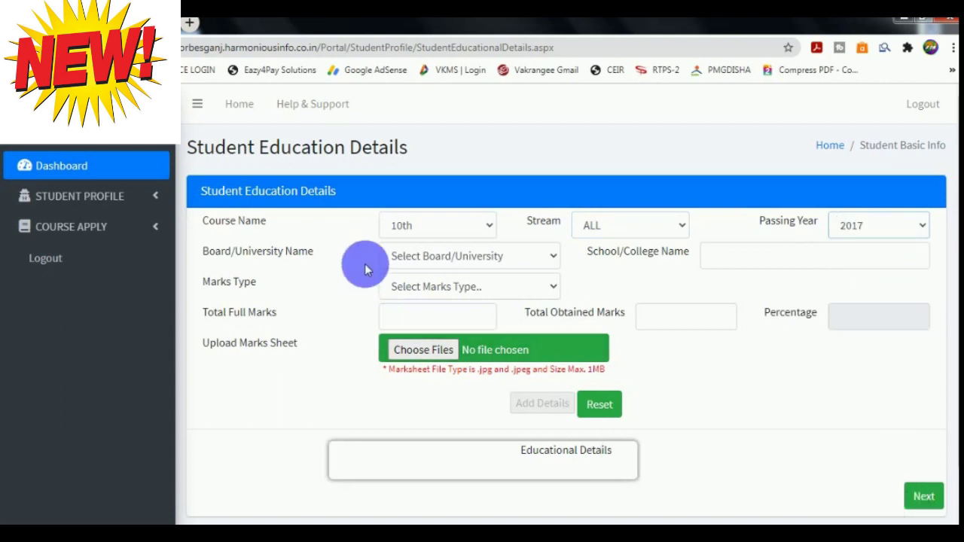
pyautogui.click(414, 258)
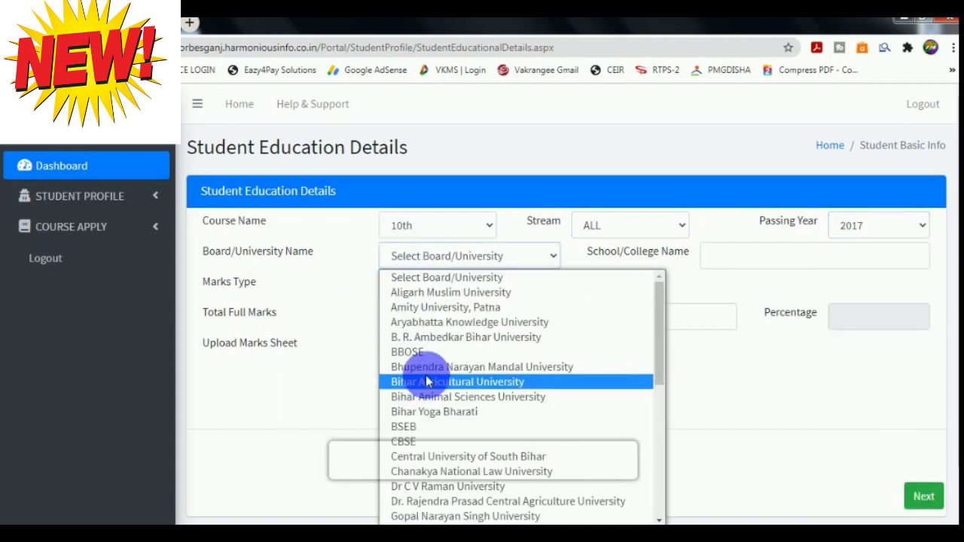
pyautogui.click(404, 427)
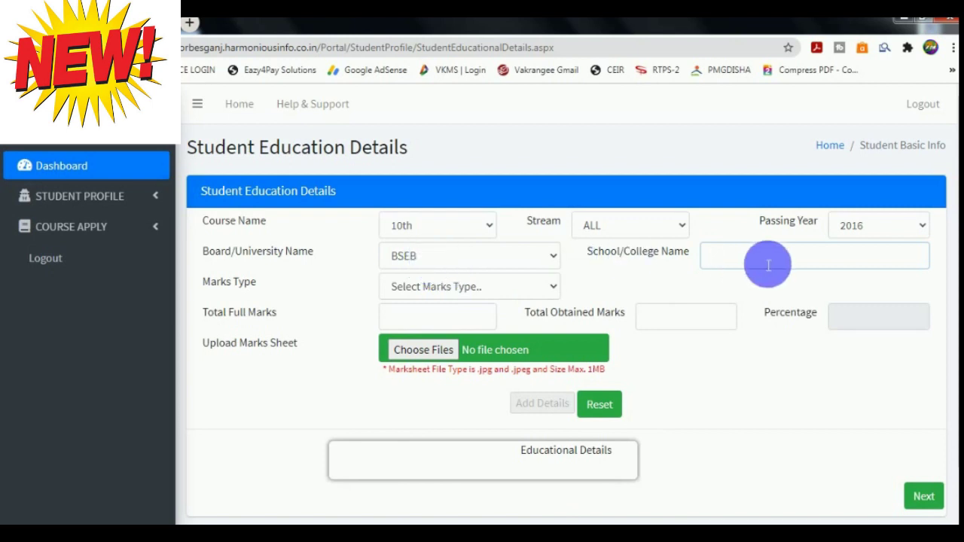
# Enter school name D S SUKHASAN MANHARA, marks type MARKS, total full marks 500 and total obtained marks 393.
pyautogui.write('D S SUKHASAN MANHARA')
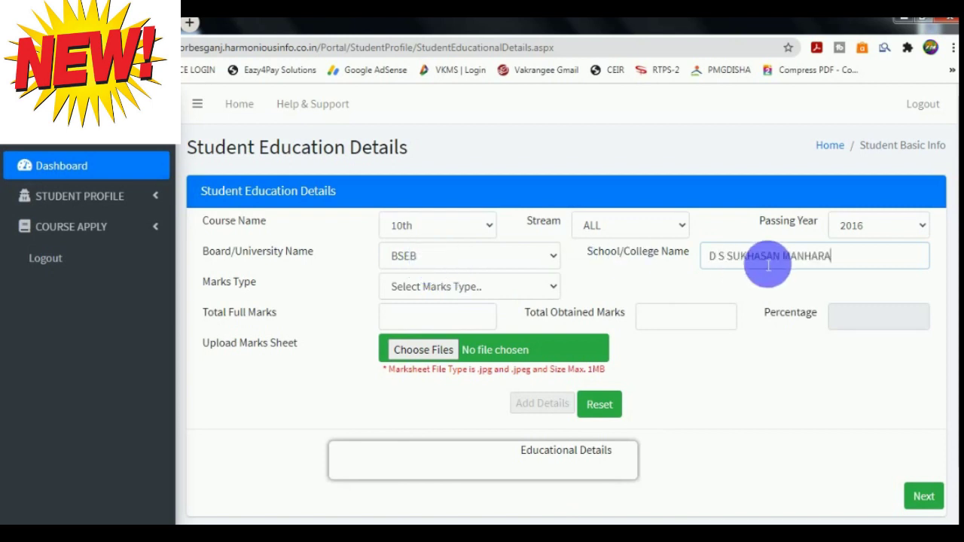
pyautogui.click(460, 289)
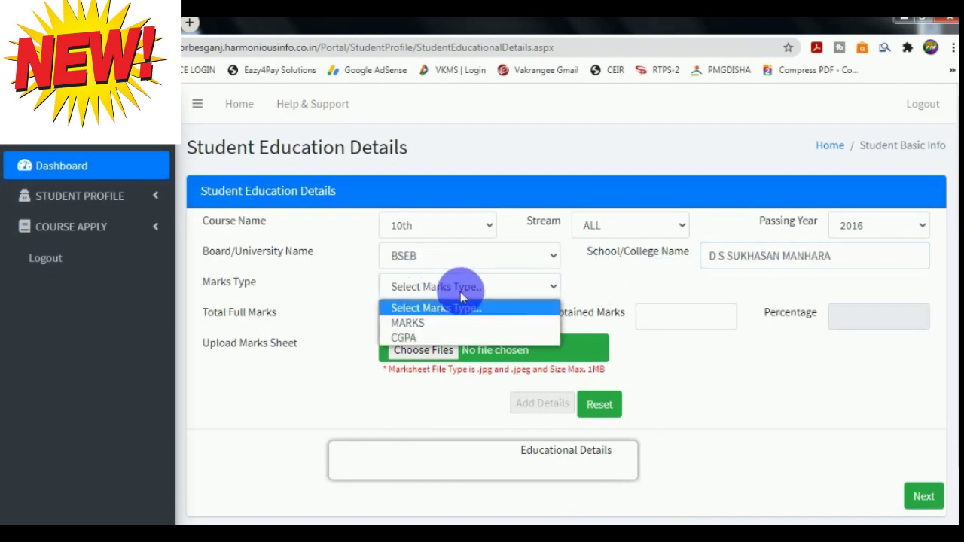
pyautogui.click(424, 324)
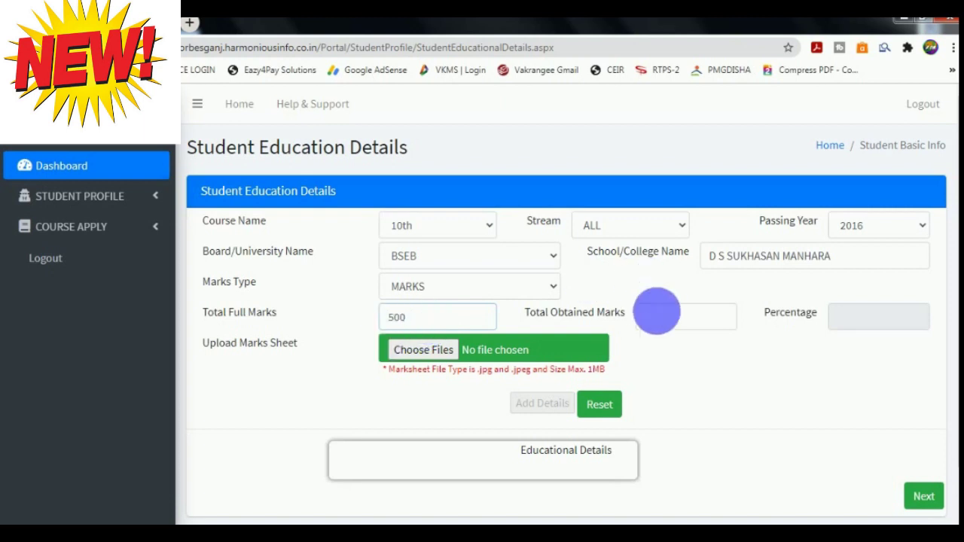
pyautogui.click(664, 319)
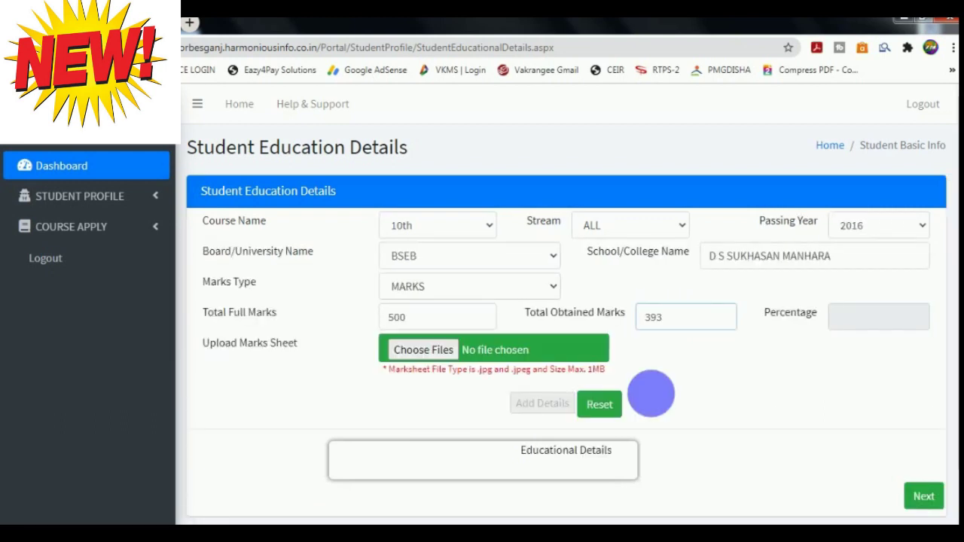
pyautogui.click(657, 390)
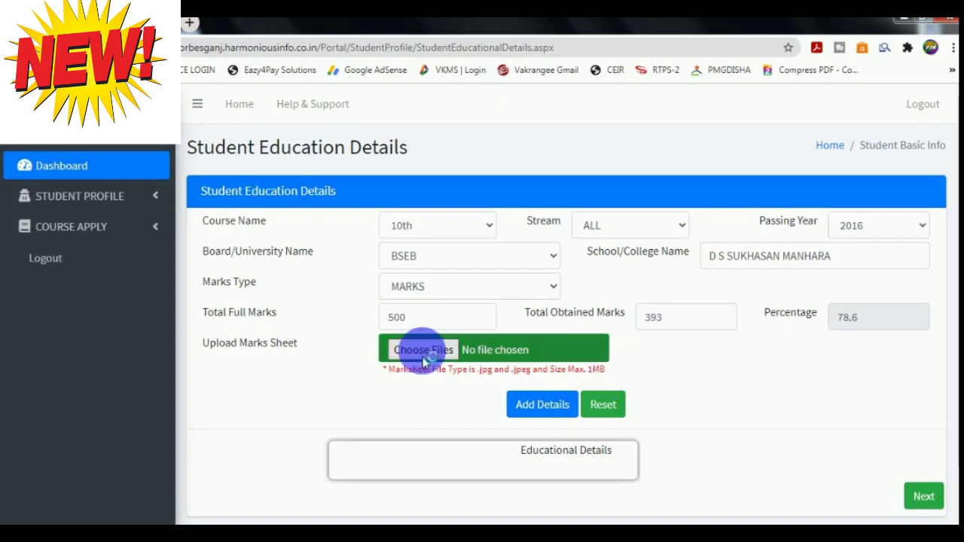
# Attach matric.jpg as the 10th marks sheet and add the entry to the educational details.
pyautogui.click(446, 350)
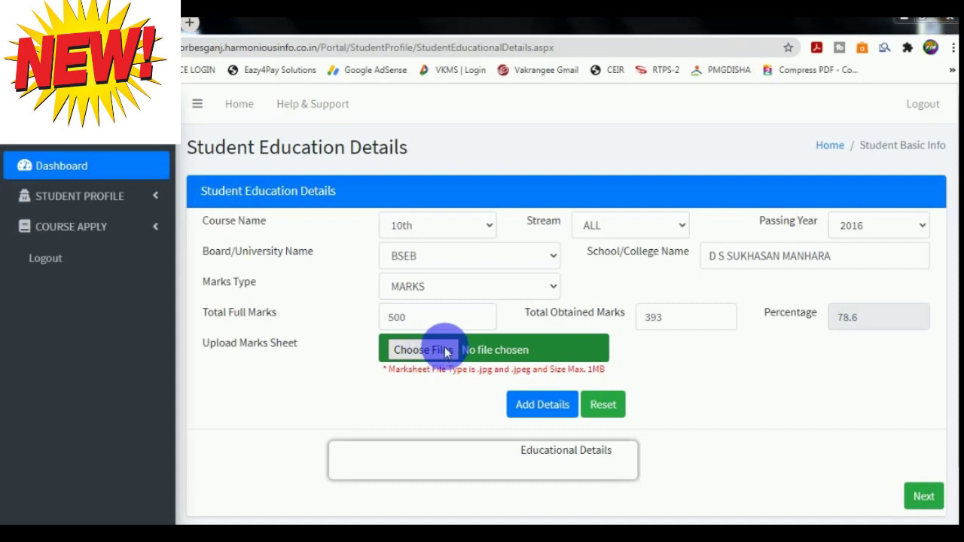
pyautogui.doubleClick(442, 252)
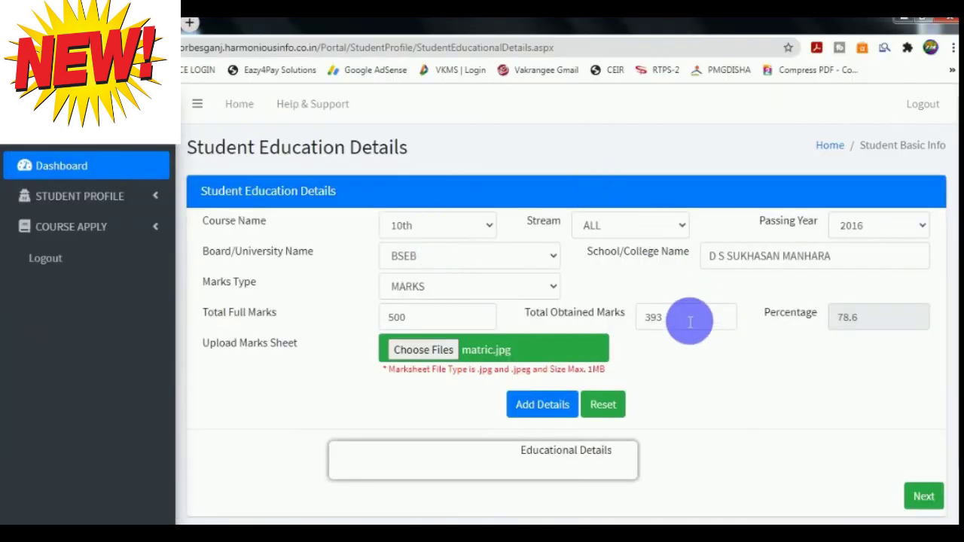
pyautogui.click(546, 404)
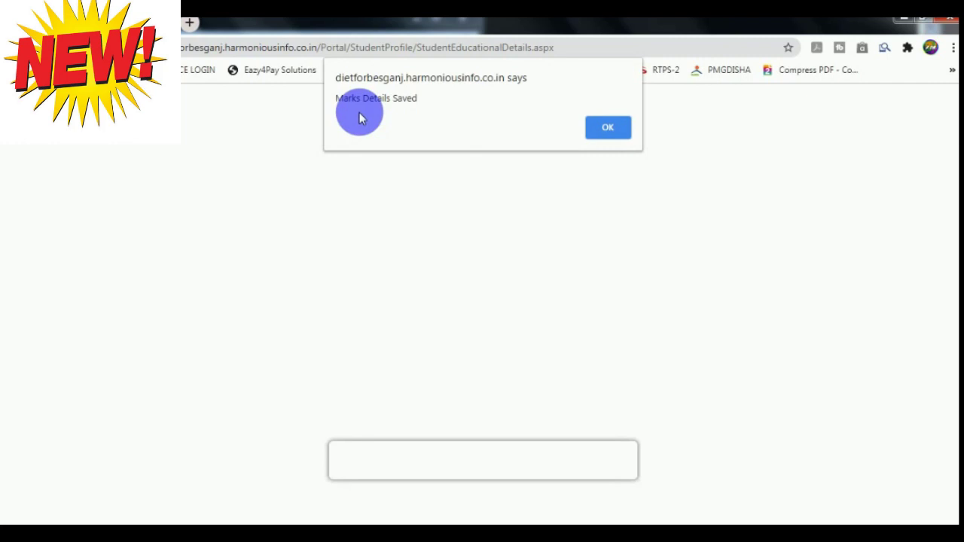
pyautogui.press('Return')
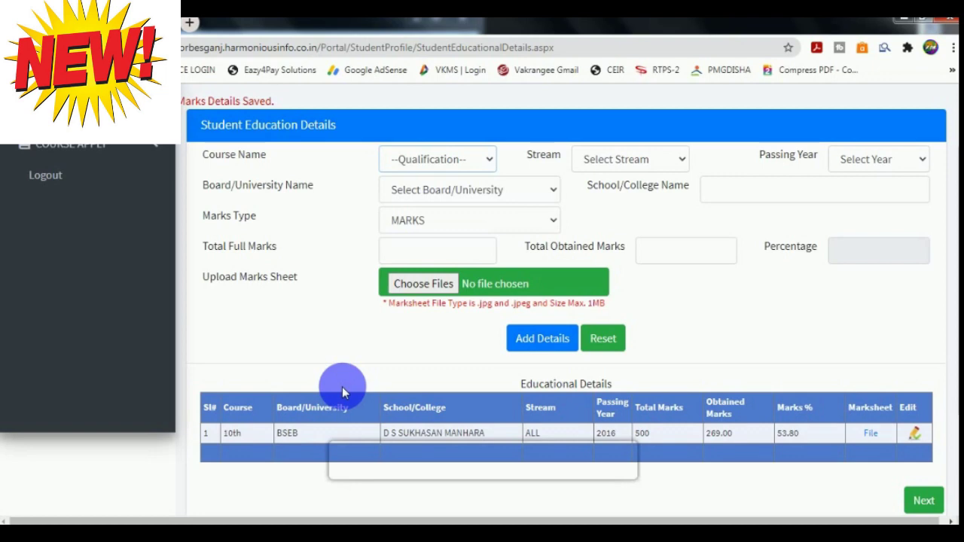
# Start the next education entry with course 12th and stream Science.
pyautogui.click(411, 165)
pyautogui.click(412, 198)
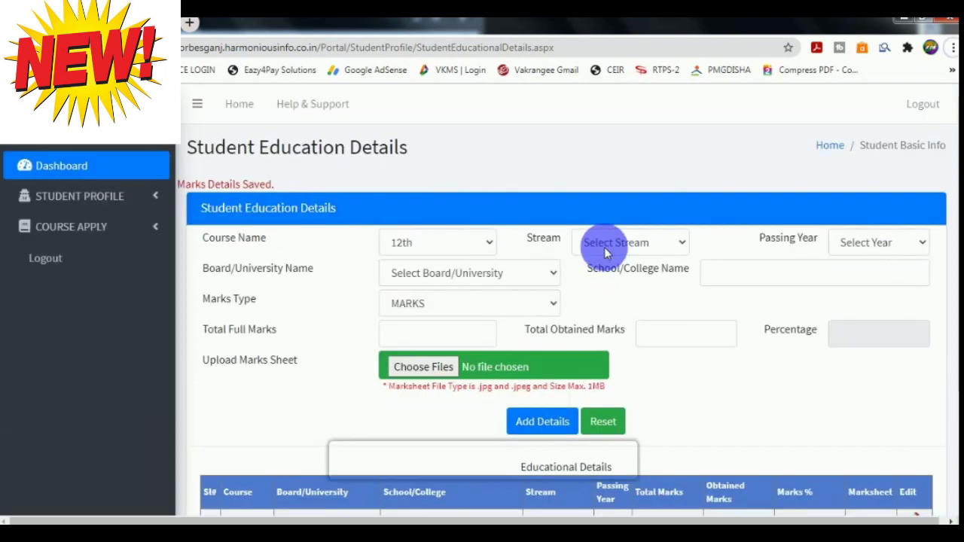
pyautogui.click(605, 242)
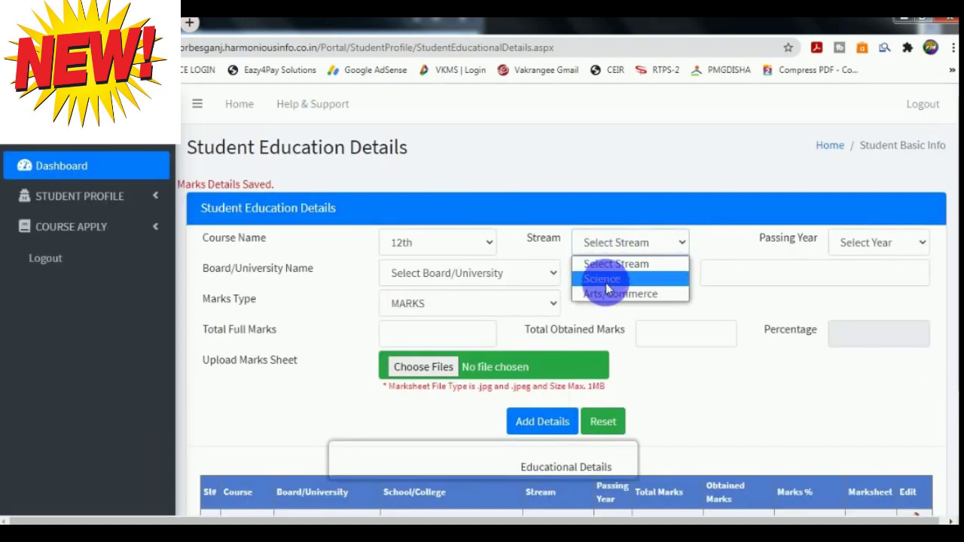
pyautogui.click(607, 280)
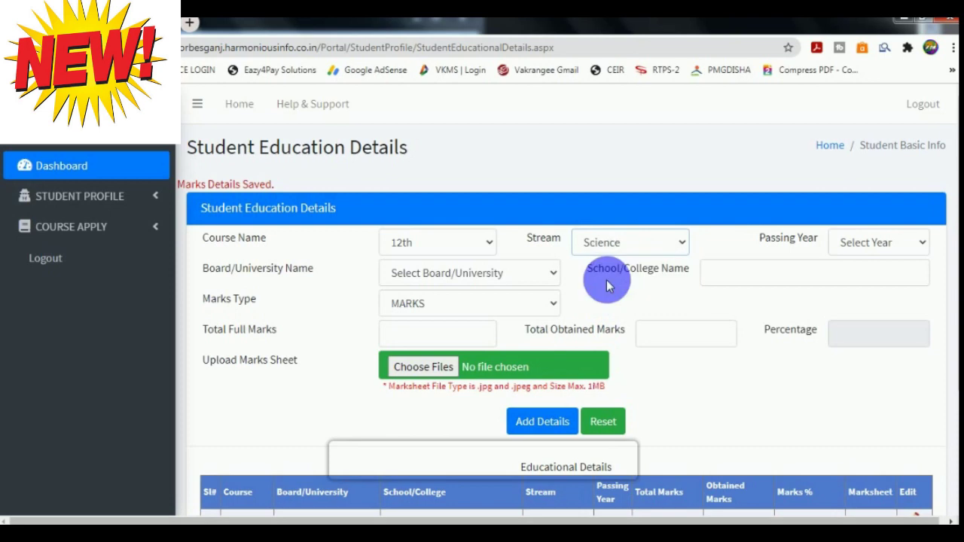
# For the 12th course, set the passing year to 2019 and the board to BSEB.
pyautogui.click(853, 243)
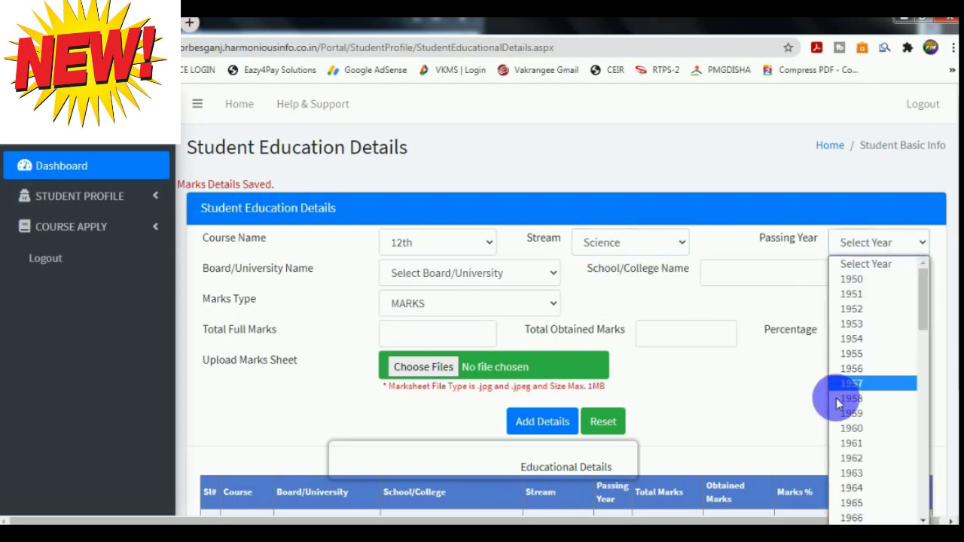
pyautogui.scroll(-10, 855, 468)
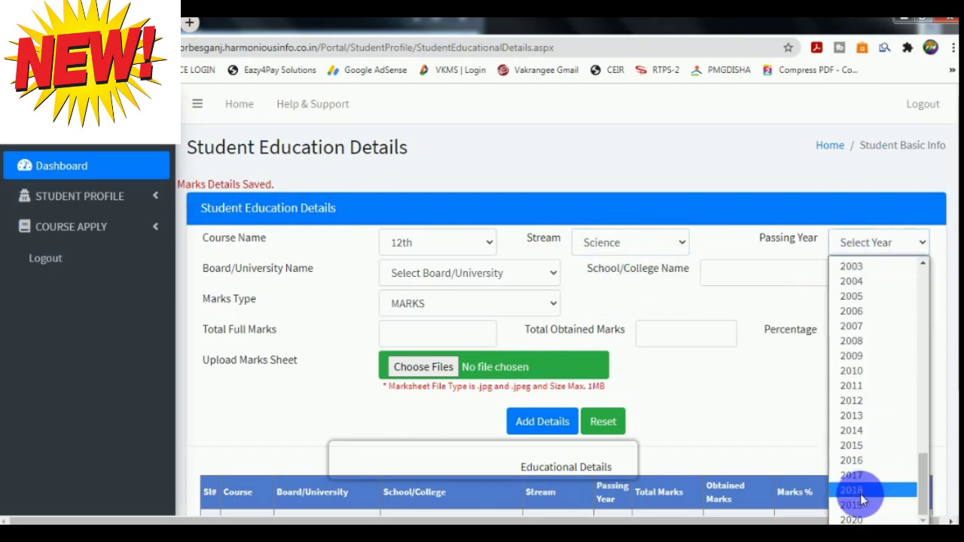
pyautogui.click(859, 504)
pyautogui.click(424, 273)
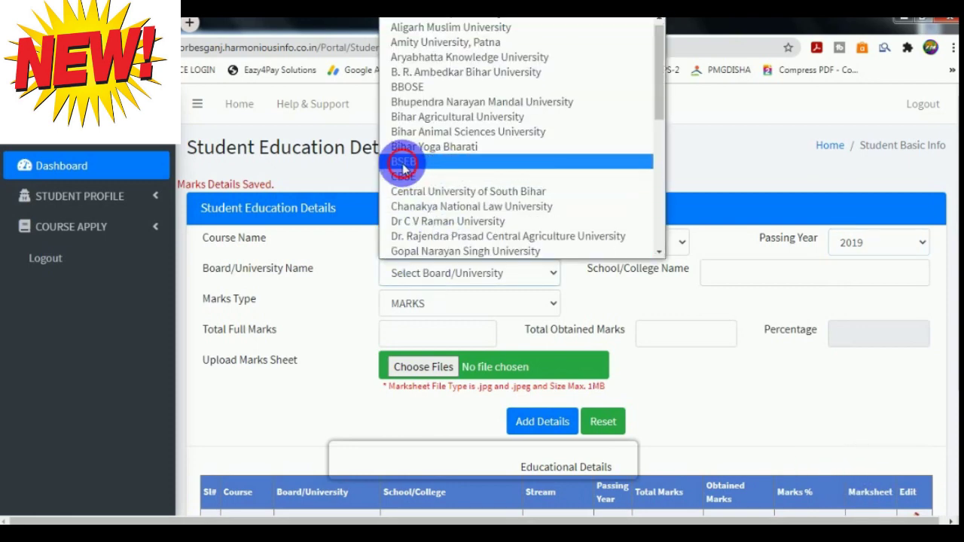
pyautogui.click(403, 166)
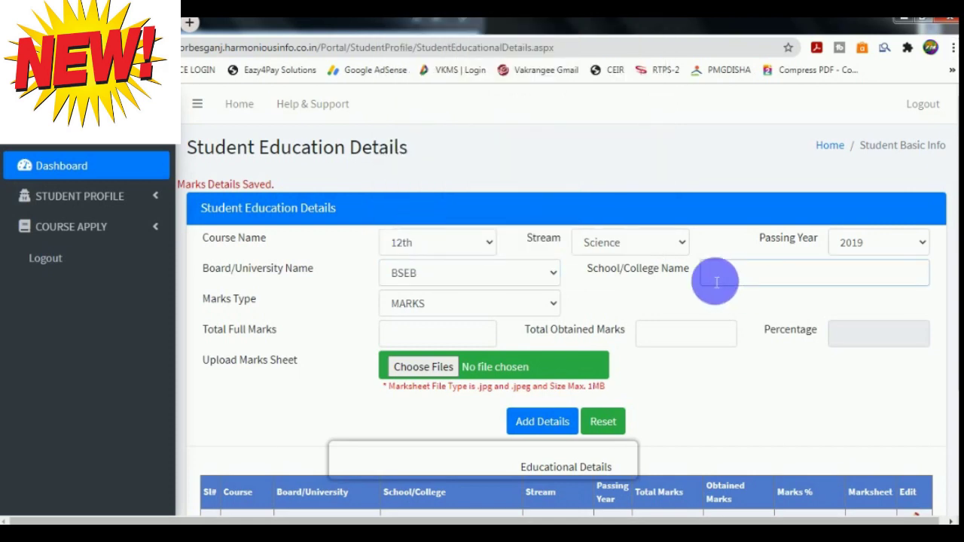
# Complete the 12th entry with MADHEPURA INTER COLLEGE , MADHEPURA, marks type MARKS, full marks 500, obtained marks 349 and marks sheet isc.jpg, and add it.
pyautogui.click(413, 308)
pyautogui.click(413, 306)
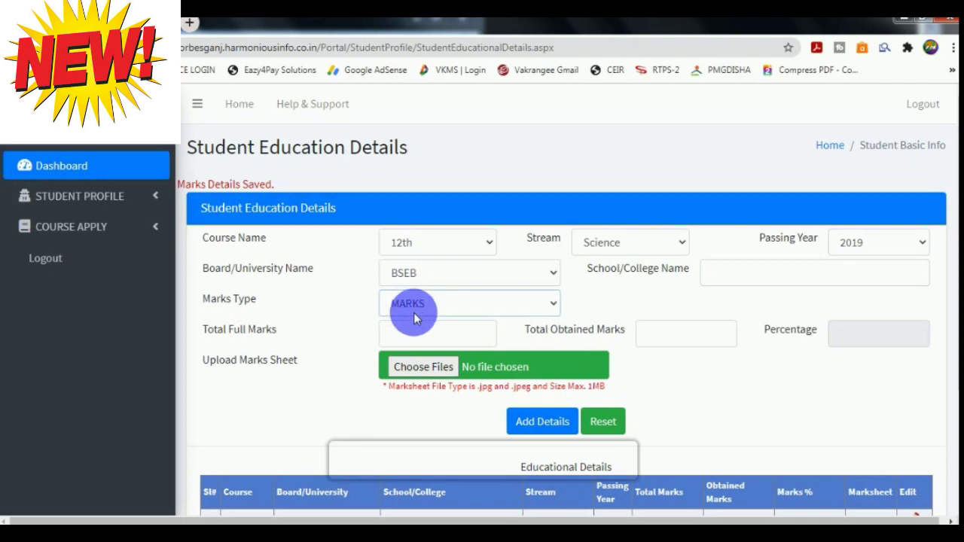
pyautogui.click(422, 339)
pyautogui.write('500')
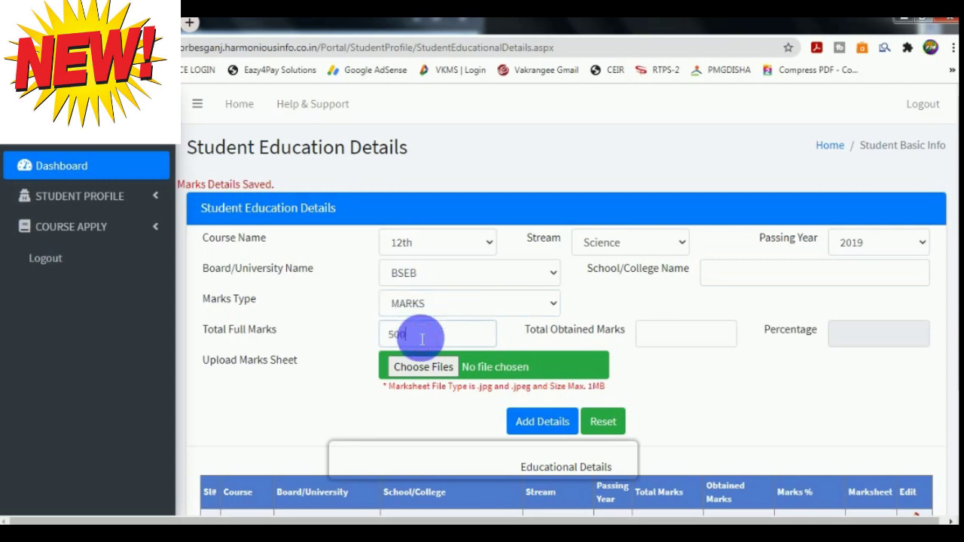
pyautogui.click(657, 334)
pyautogui.write('349')
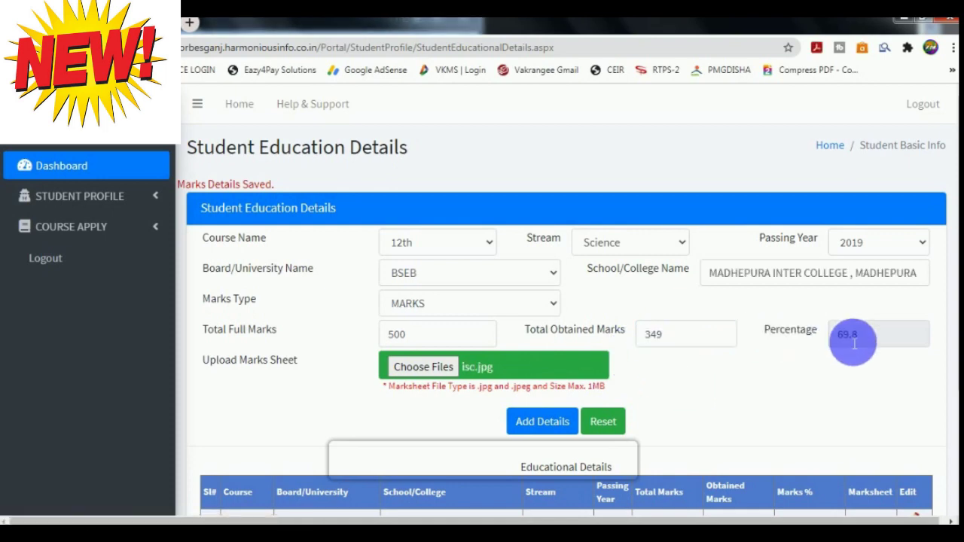
pyautogui.click(537, 428)
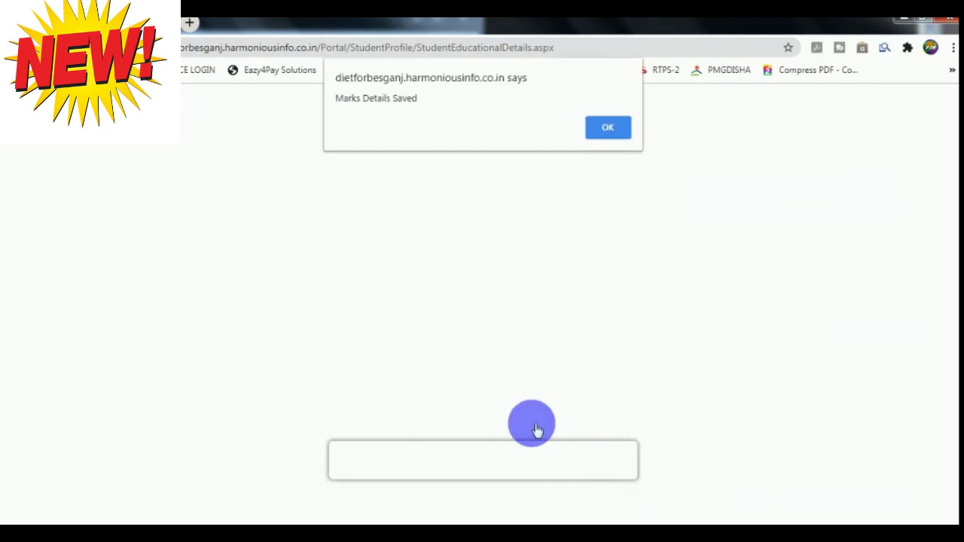
pyautogui.click(609, 132)
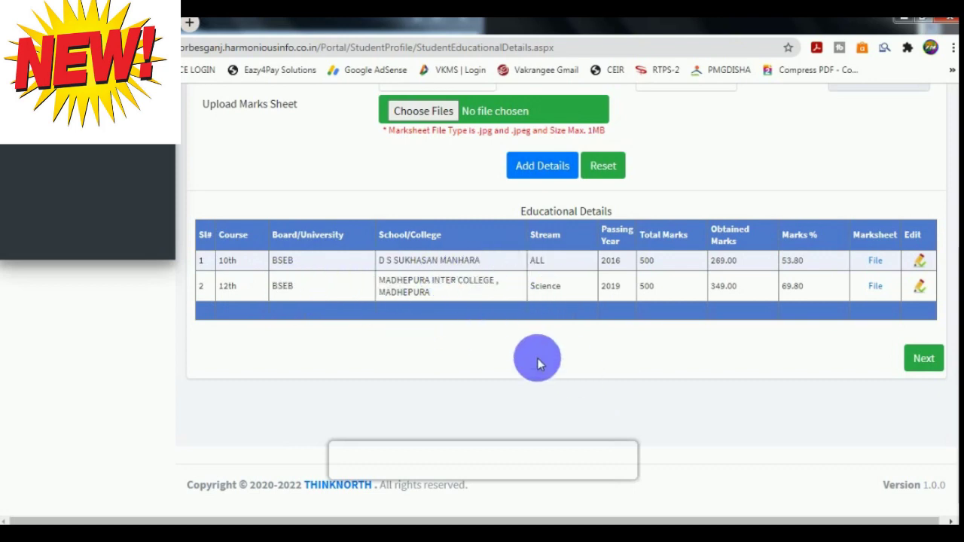
# Check the remaining course name options without choosing one, and continue to the student documents upload.
pyautogui.scroll(3, 538, 359)
pyautogui.click(419, 197)
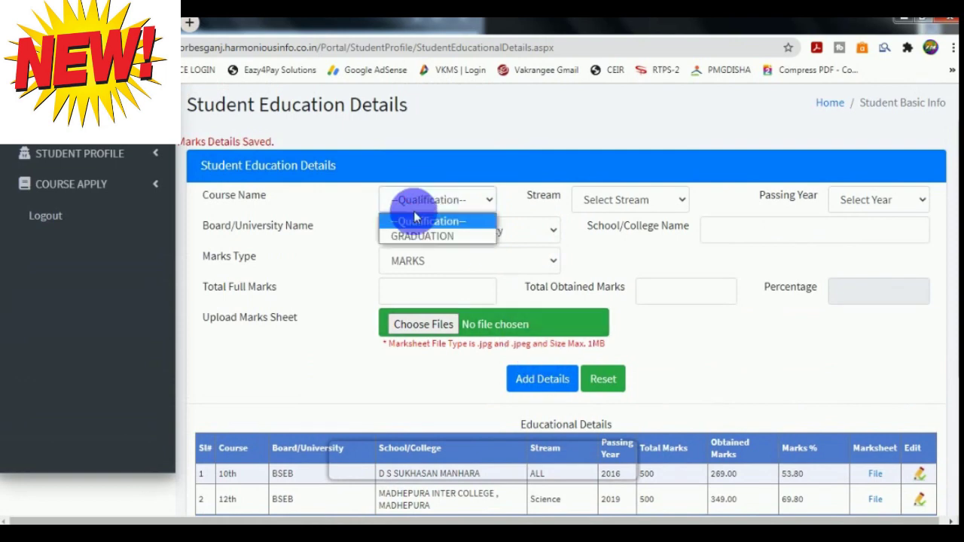
pyautogui.click(722, 339)
pyautogui.scroll(-3, 726, 344)
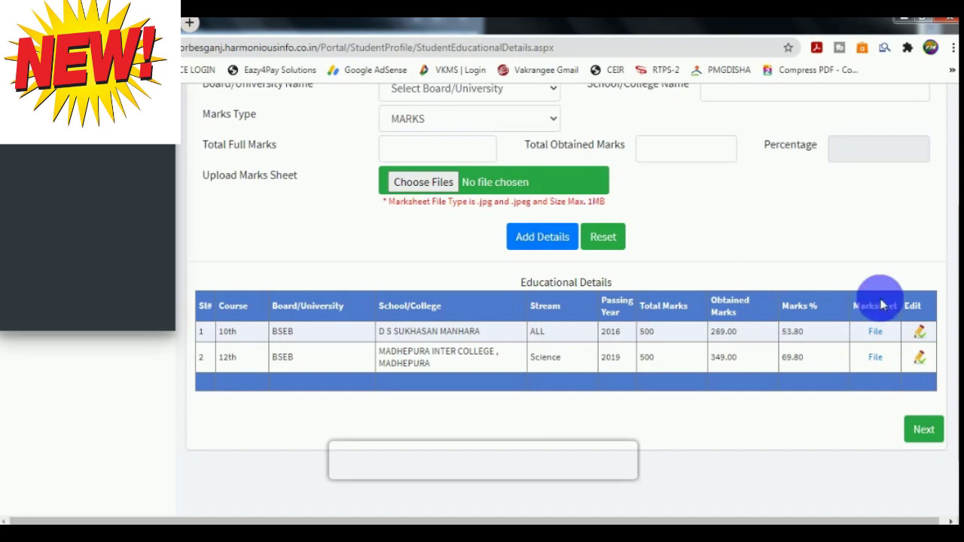
pyautogui.click(924, 431)
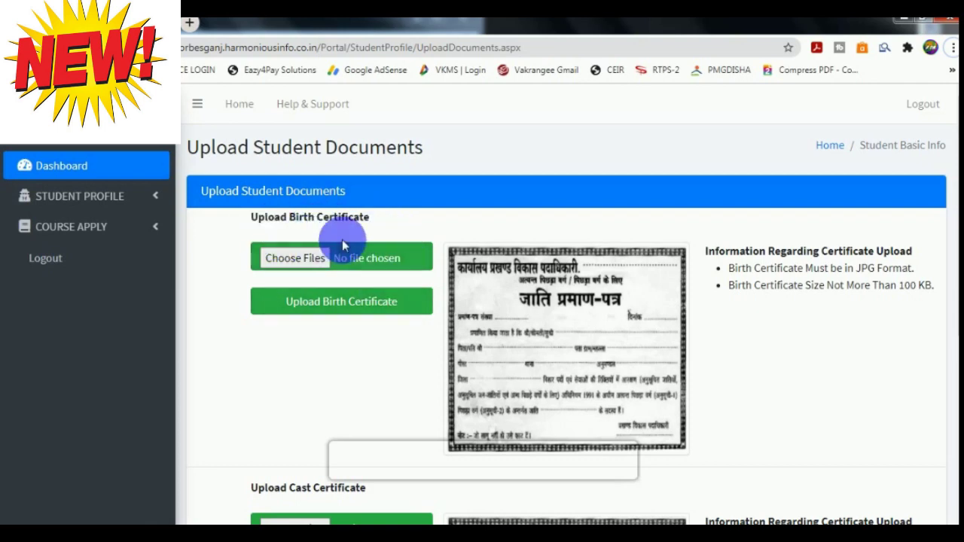
# Upload the caste file from the RAHUL folder as the student's caste certificate.
pyautogui.scroll(-2, 343, 236)
pyautogui.scroll(-2, 336, 184)
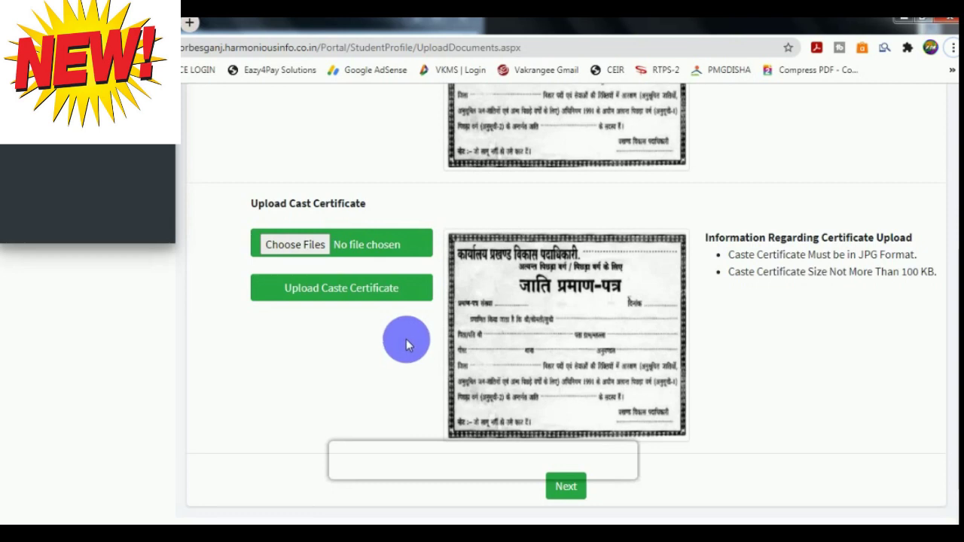
pyautogui.click(300, 254)
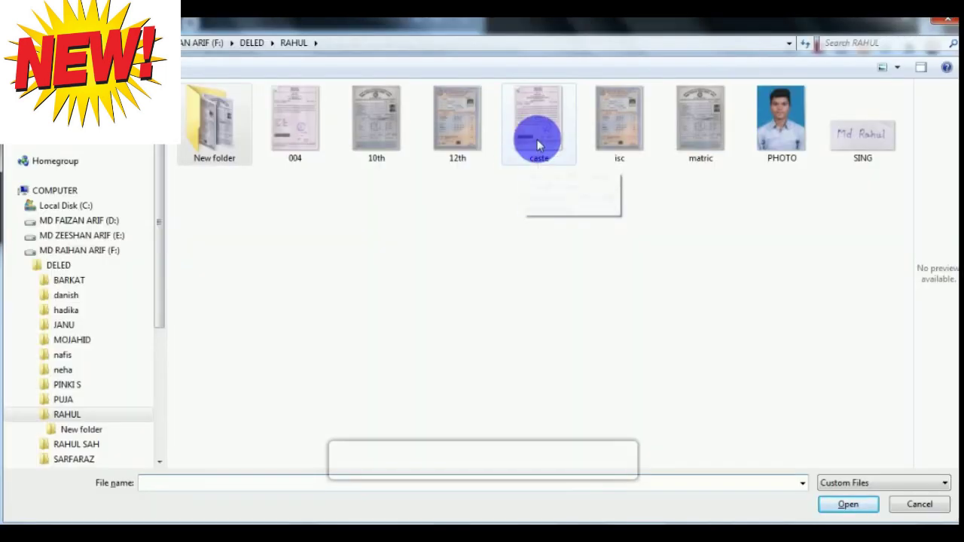
pyautogui.doubleClick(538, 145)
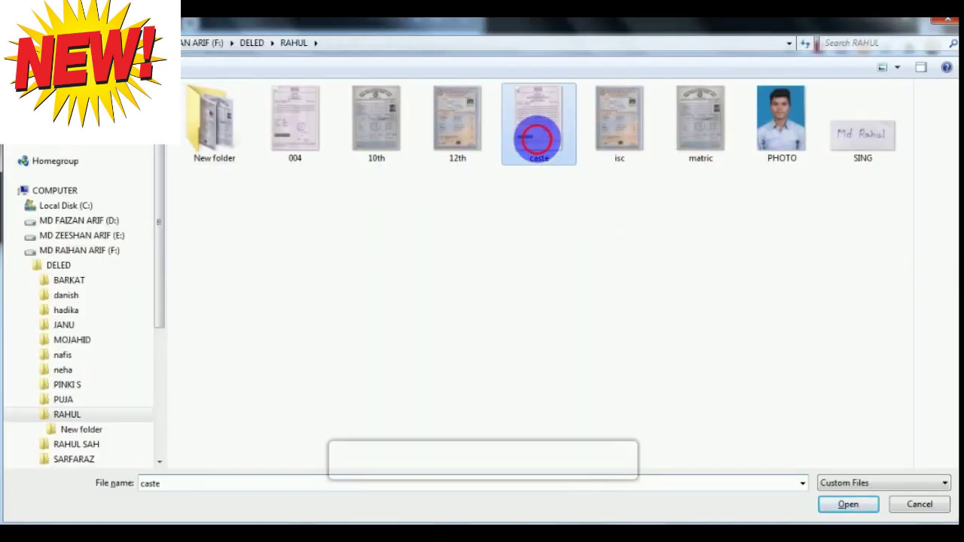
pyautogui.click(323, 294)
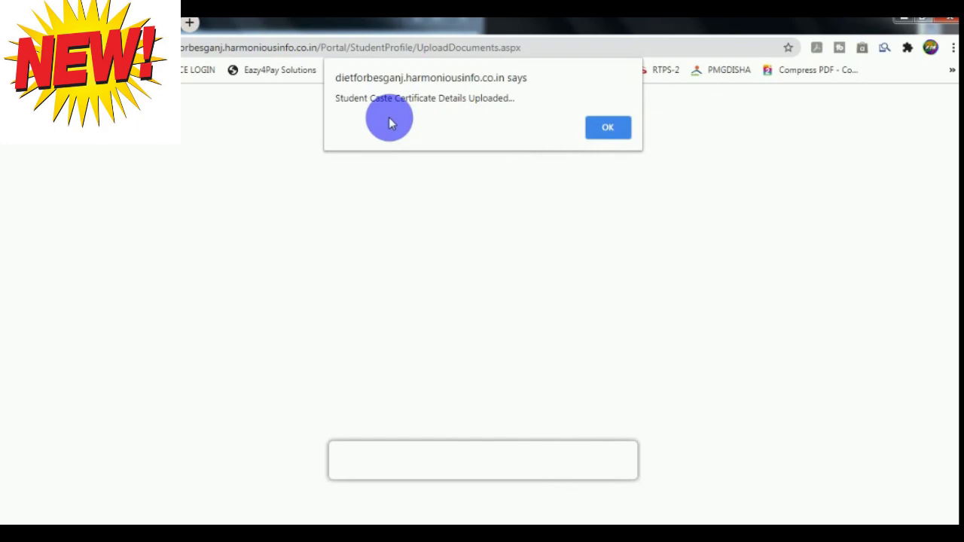
pyautogui.press('Return')
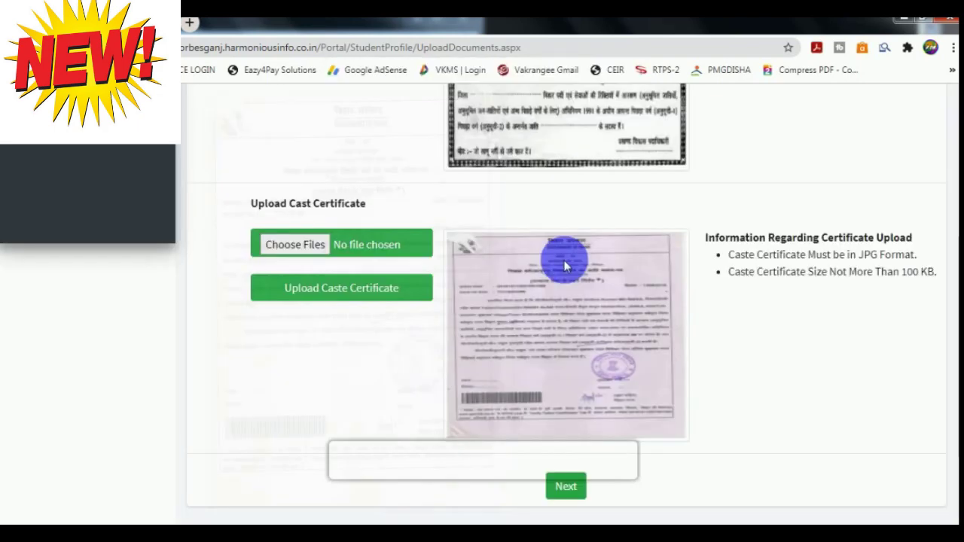
# Continue to the course application details, review them down to the application fee, and proceed to online payment.
pyautogui.scroll(-3, 564, 260)
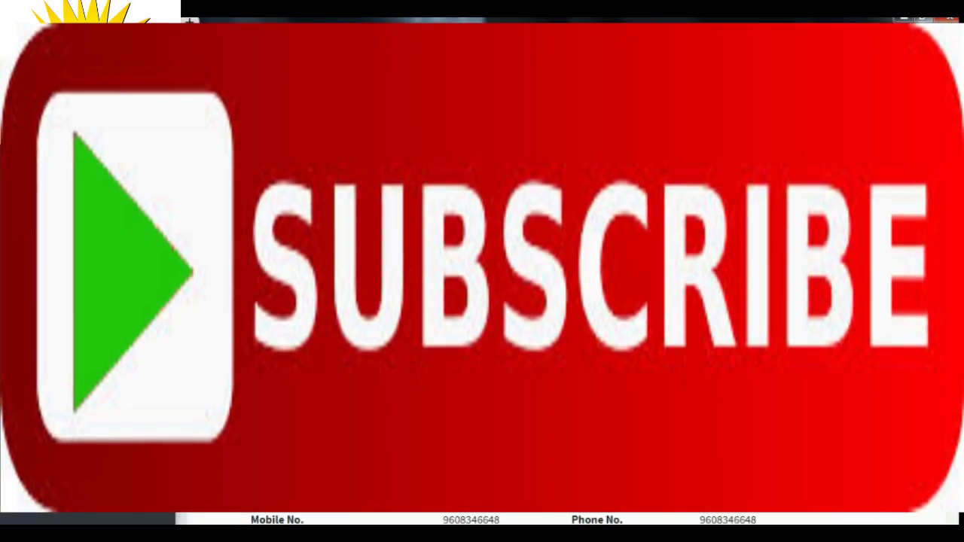
pyautogui.scroll(-5, 482, 302)
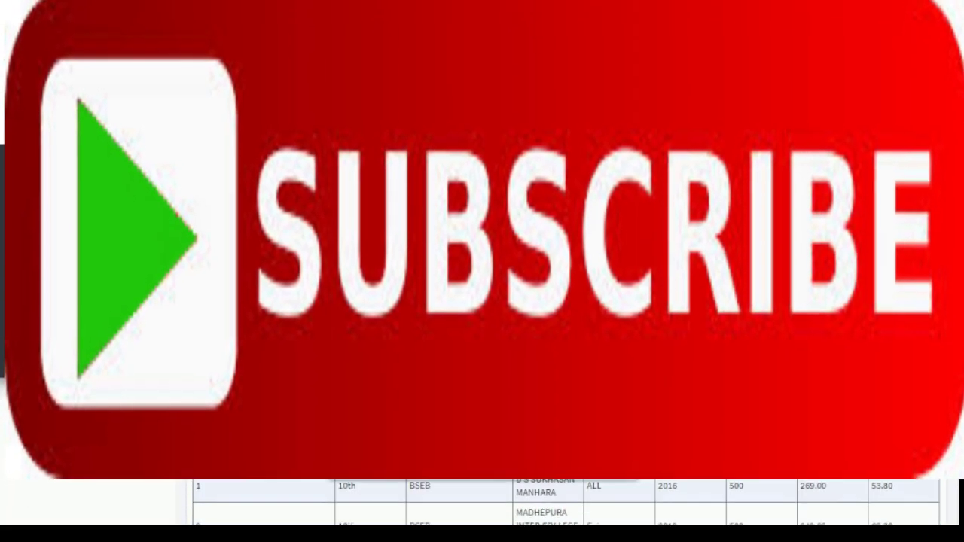
pyautogui.scroll(-5, 565, 482)
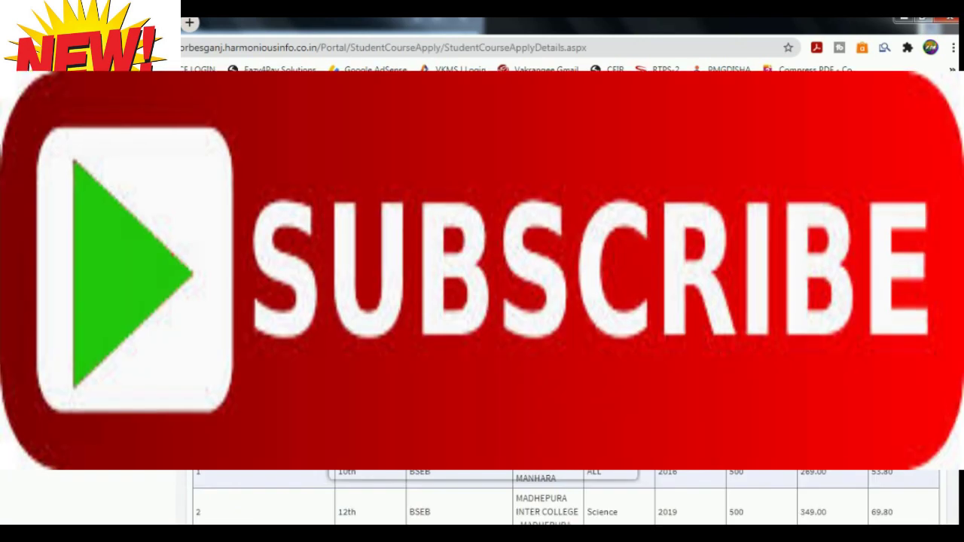
pyautogui.scroll(-5, 954, 451)
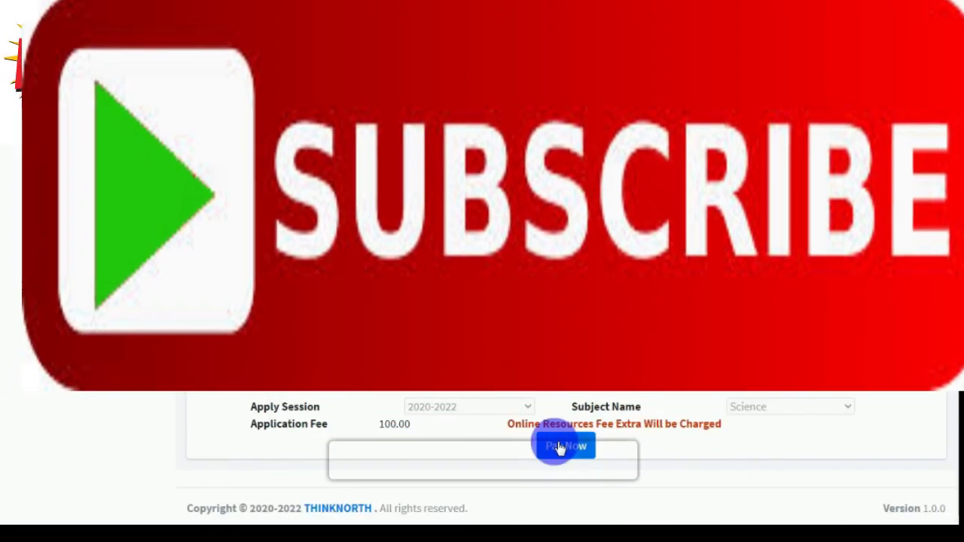
pyautogui.click(557, 447)
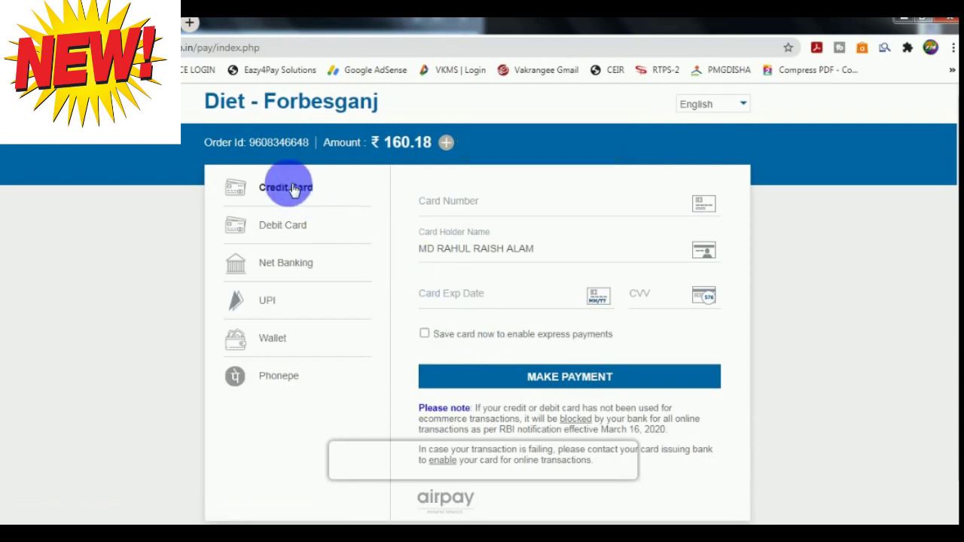
# Compare the payable amount across the credit card, debit card, net banking, UPI, wallet and PhonePe payment methods.
pyautogui.click(282, 224)
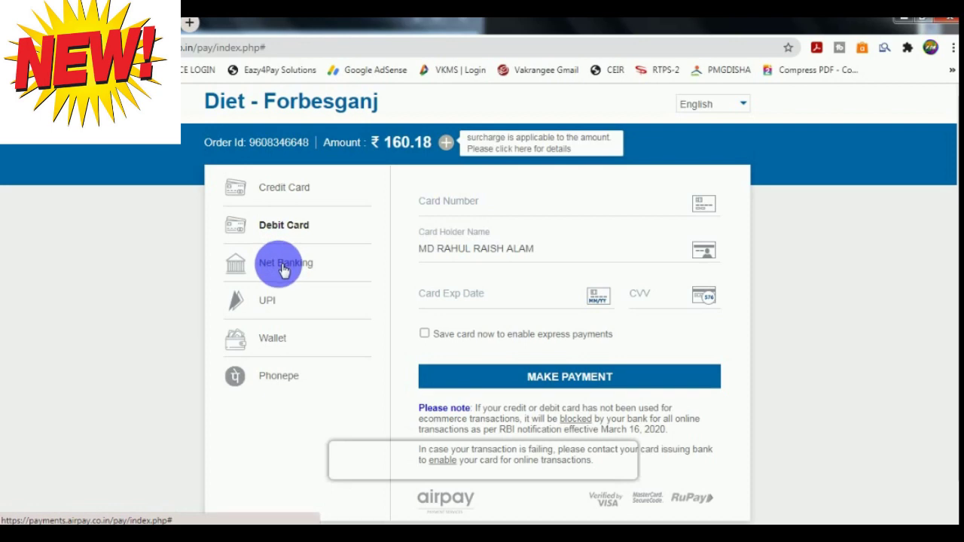
pyautogui.click(283, 265)
pyautogui.click(272, 299)
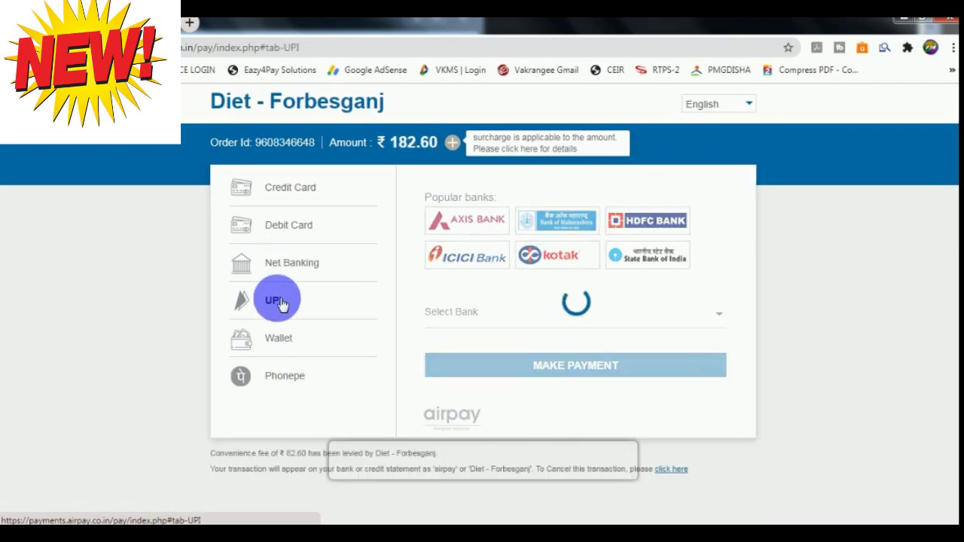
pyautogui.click(277, 332)
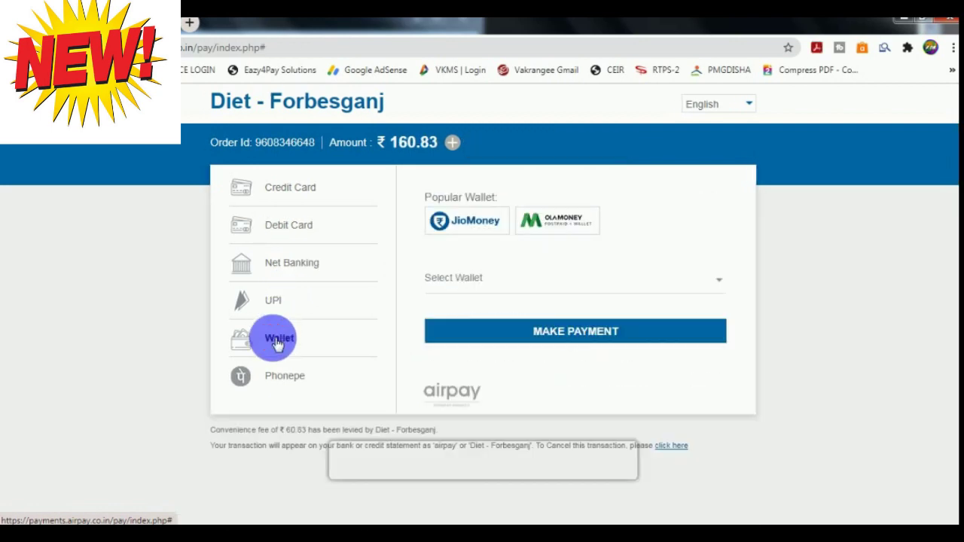
pyautogui.click(279, 382)
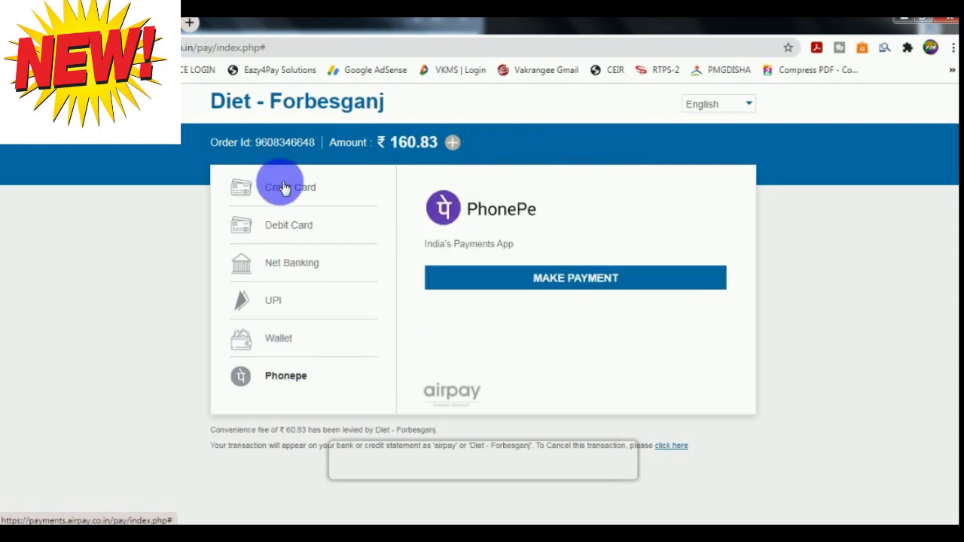
pyautogui.click(281, 187)
pyautogui.click(290, 220)
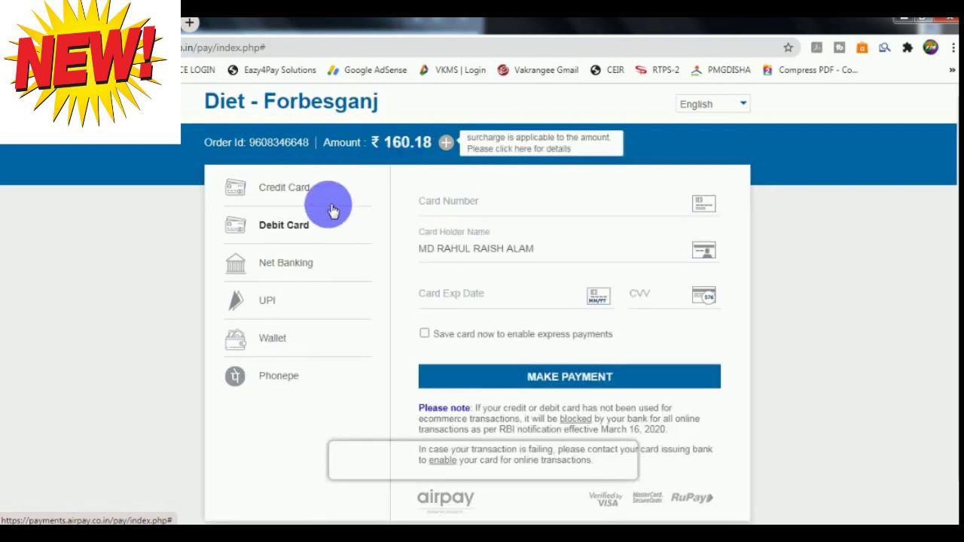
pyautogui.click(299, 264)
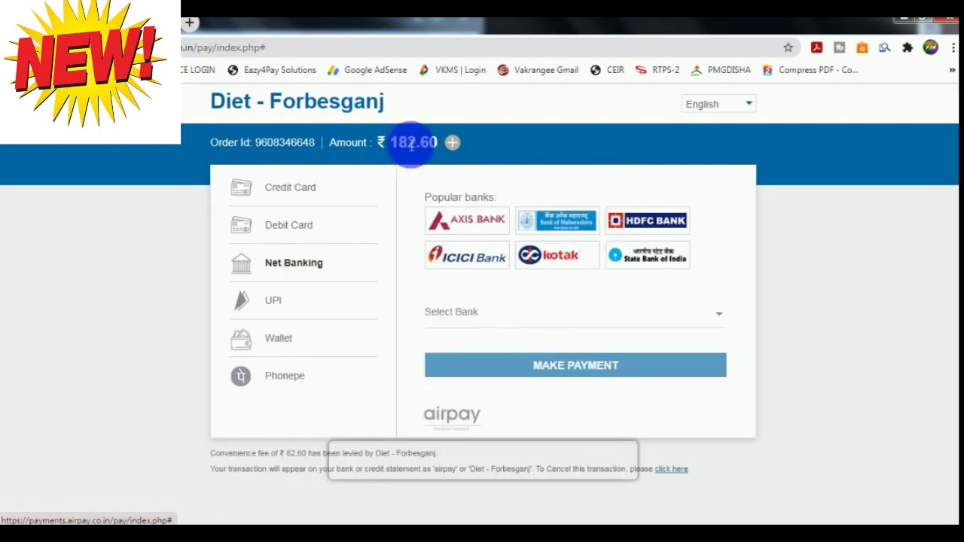
pyautogui.click(278, 308)
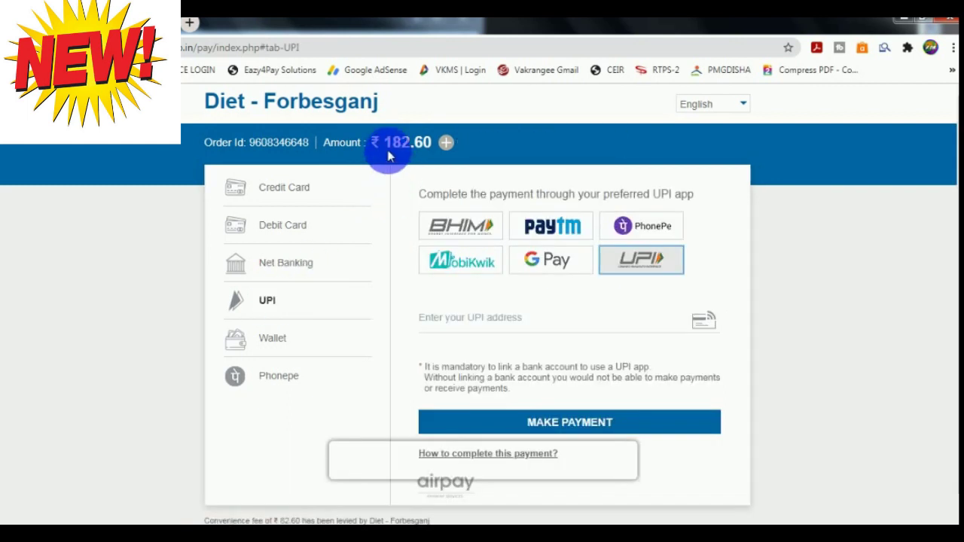
pyautogui.click(276, 340)
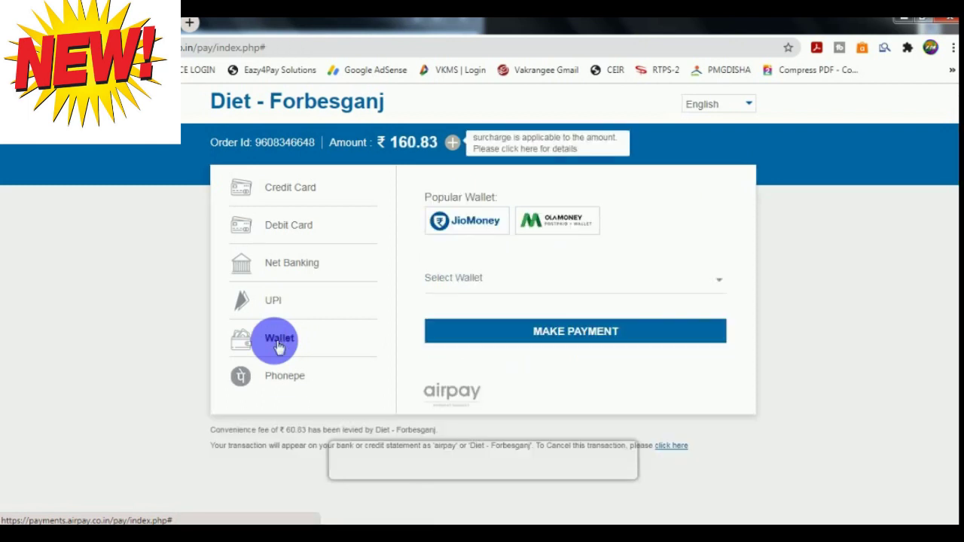
# Choose PhonePe as the payment method and start the application fee payment.
pyautogui.click(273, 380)
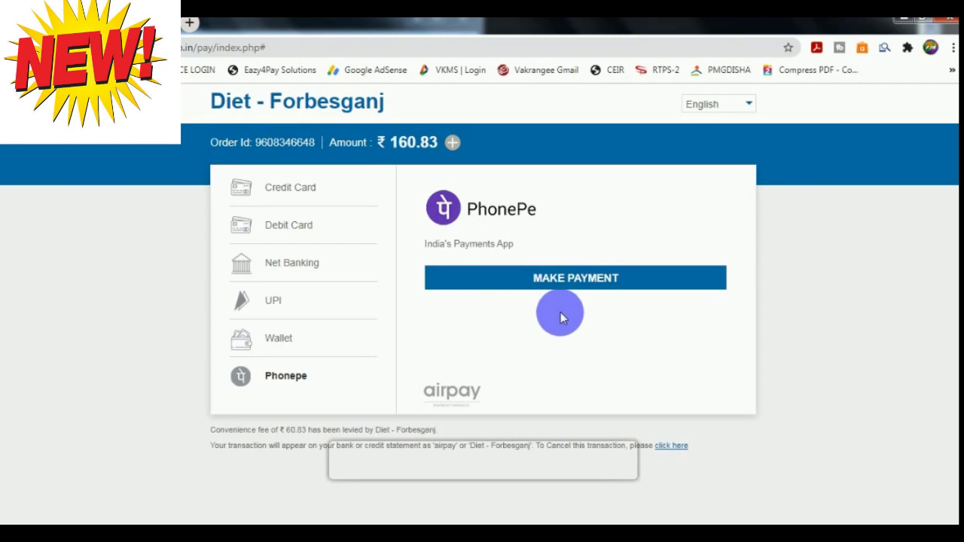
pyautogui.click(567, 280)
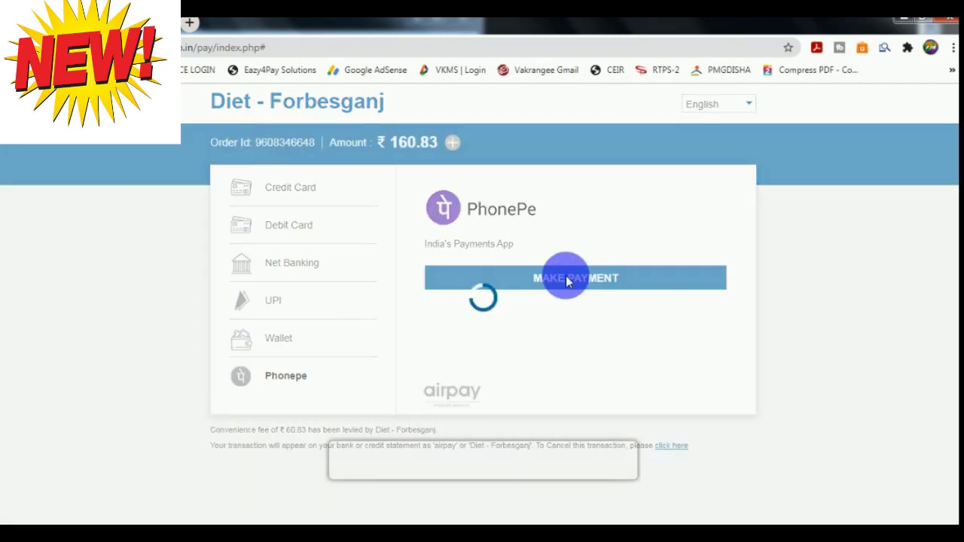